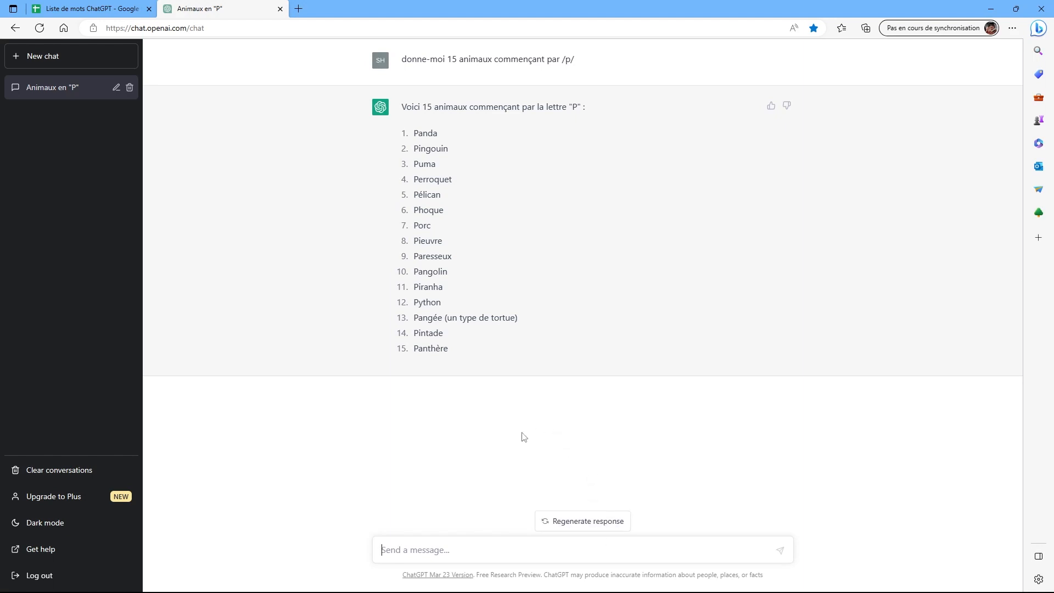
Switch to the Liste de mots ChatGPT spreadsheet and examine the row 2 criteria, the formula in F2 and the word list below it
{"action": "left_click", "coordinate": [96, 12]}
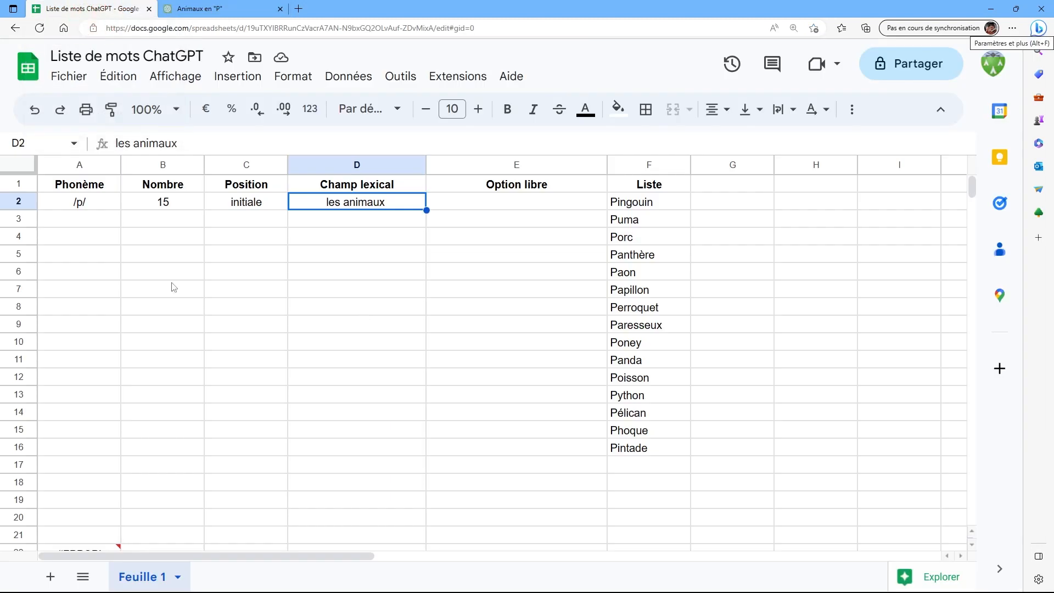
{"action": "left_click", "coordinate": [80, 204]}
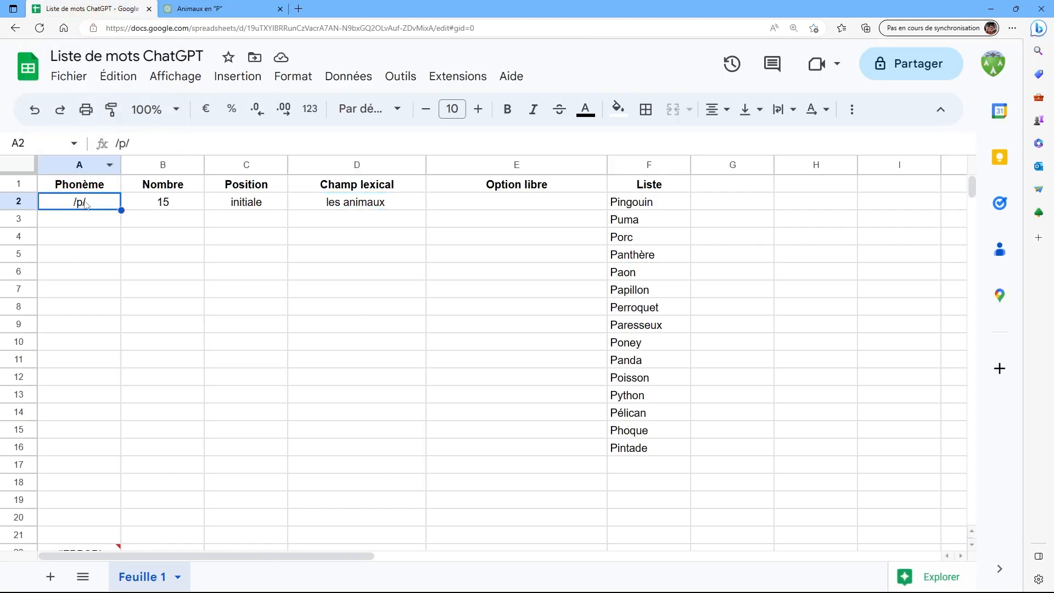
{"action": "left_click", "coordinate": [185, 203]}
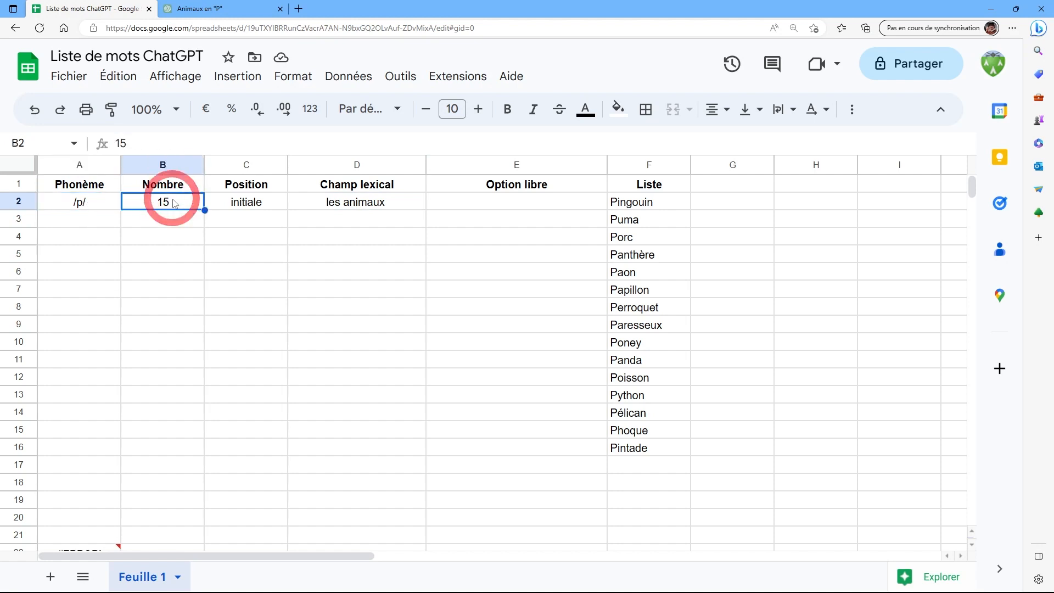
{"action": "left_click", "coordinate": [255, 205]}
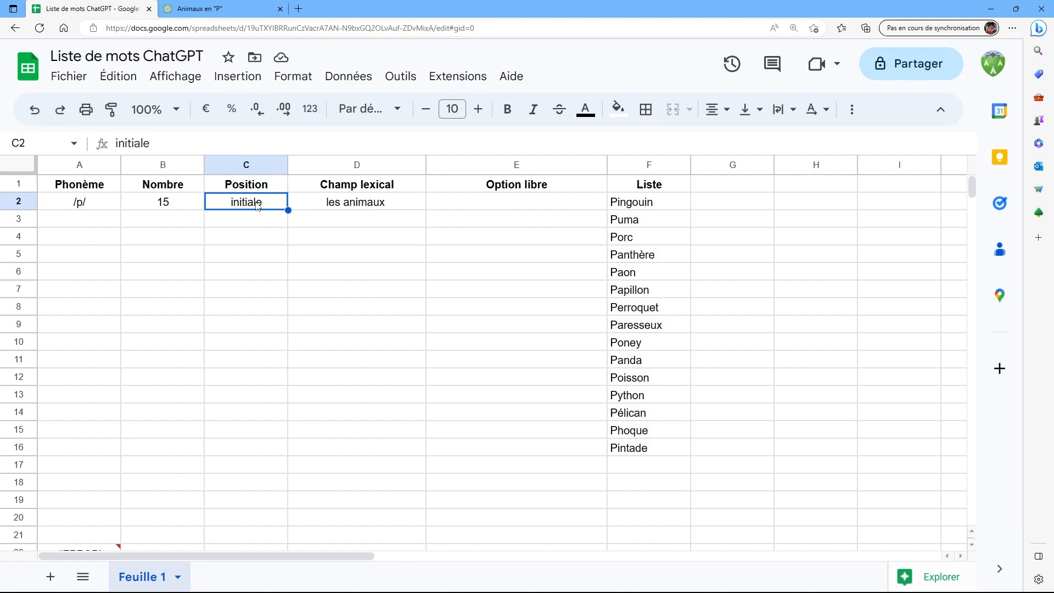
{"action": "left_click", "coordinate": [364, 205]}
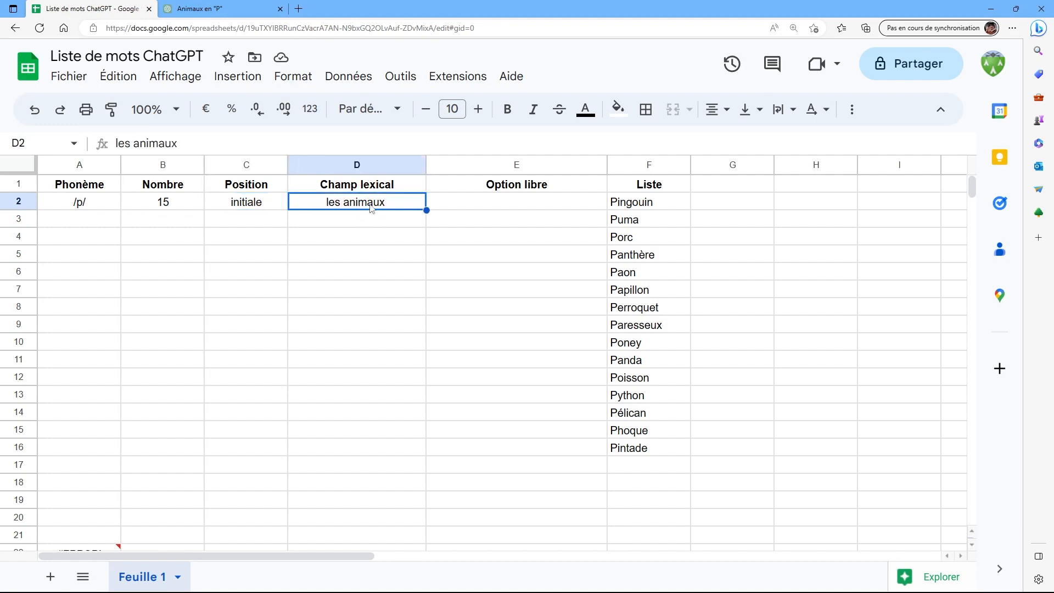
{"action": "left_click", "coordinate": [490, 204]}
{"action": "left_click", "coordinate": [642, 212]}
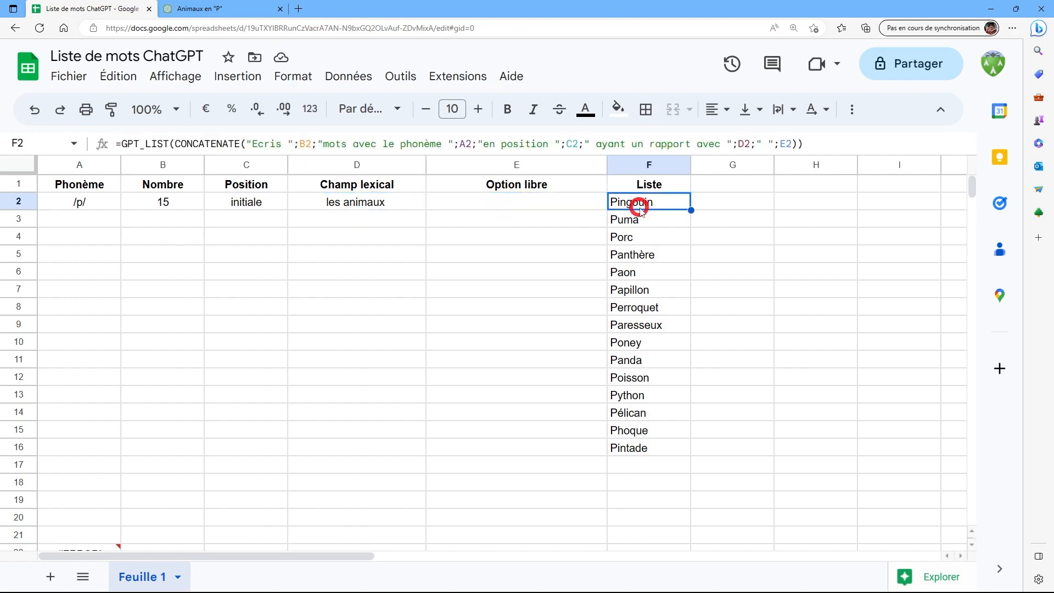
{"action": "left_click", "coordinate": [643, 418]}
{"action": "left_click", "coordinate": [639, 481]}
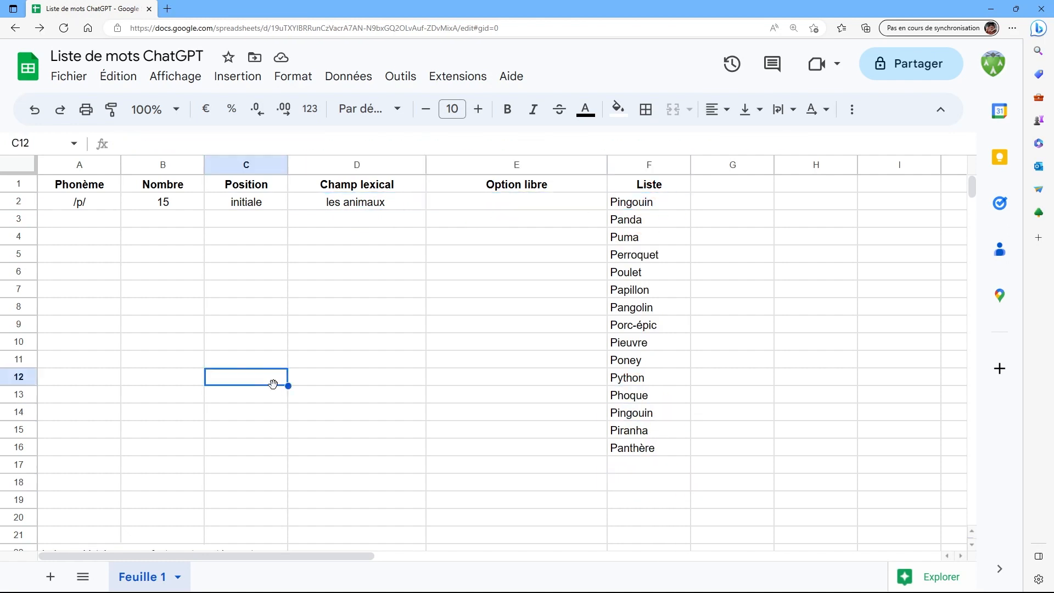
Change the phoneme in cell A2 to /b/ to regenerate the word list
{"action": "left_click", "coordinate": [81, 200]}
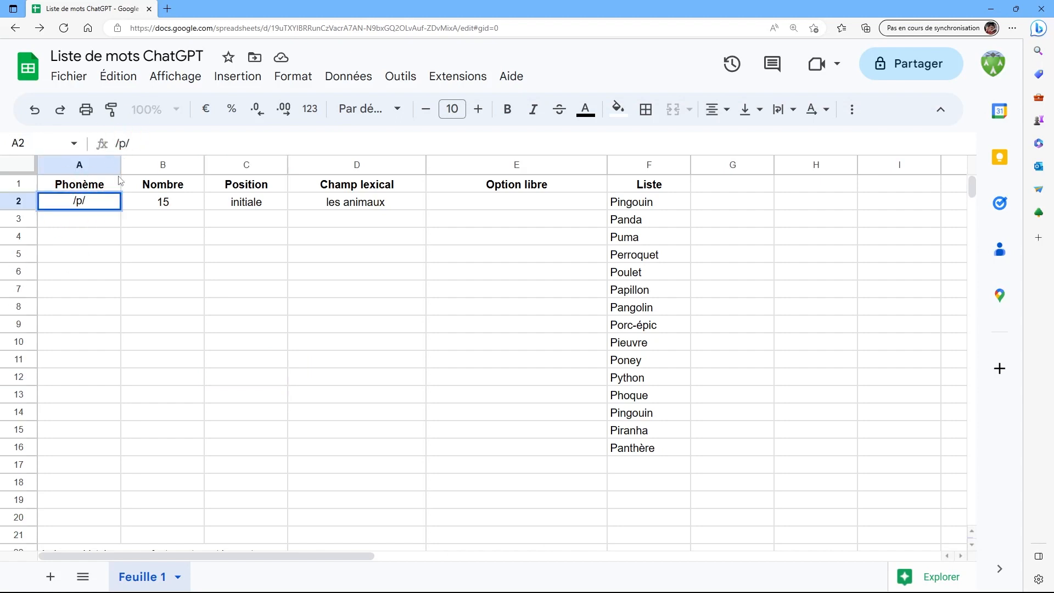
{"action": "key", "text": "BackSpace"}
{"action": "type", "text": "b"}
{"action": "key", "text": "Return"}
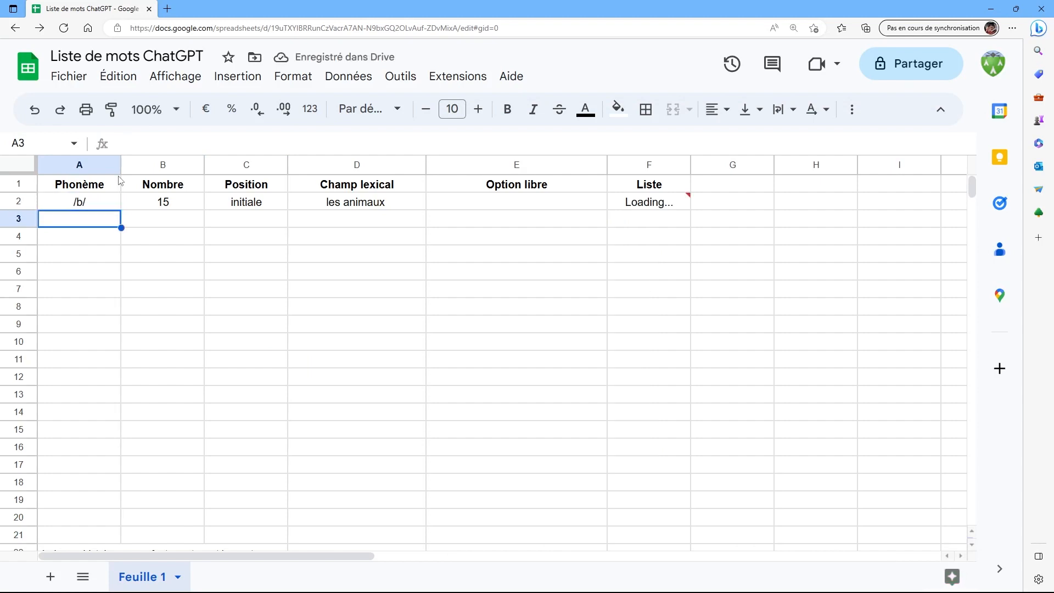
{"action": "left_click", "coordinate": [61, 202]}
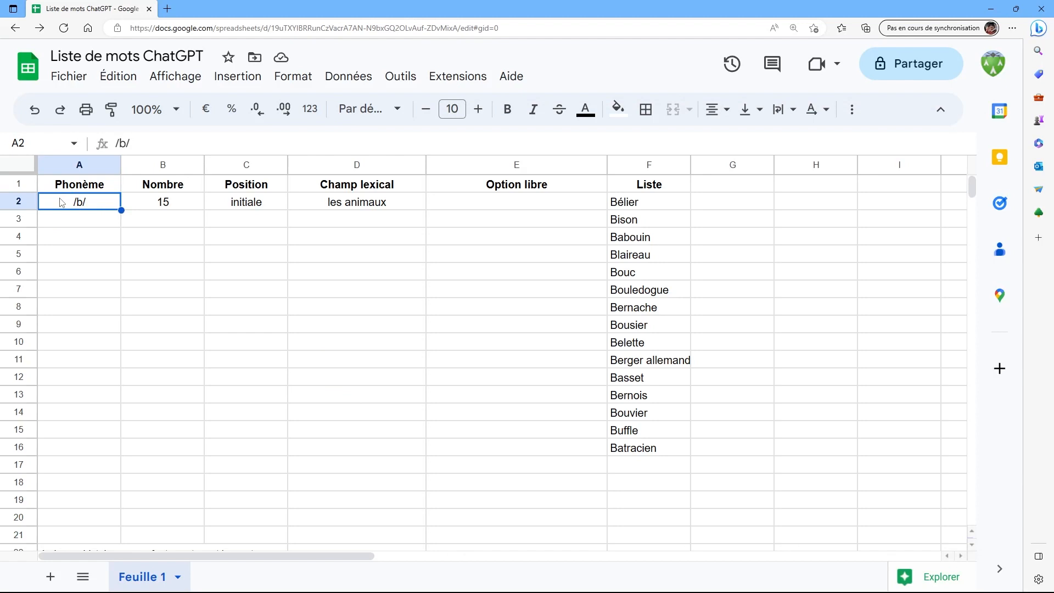
Enter "en arabe" in cell E3 as an example under Option libre
{"action": "left_click", "coordinate": [477, 206]}
{"action": "left_click", "coordinate": [470, 223]}
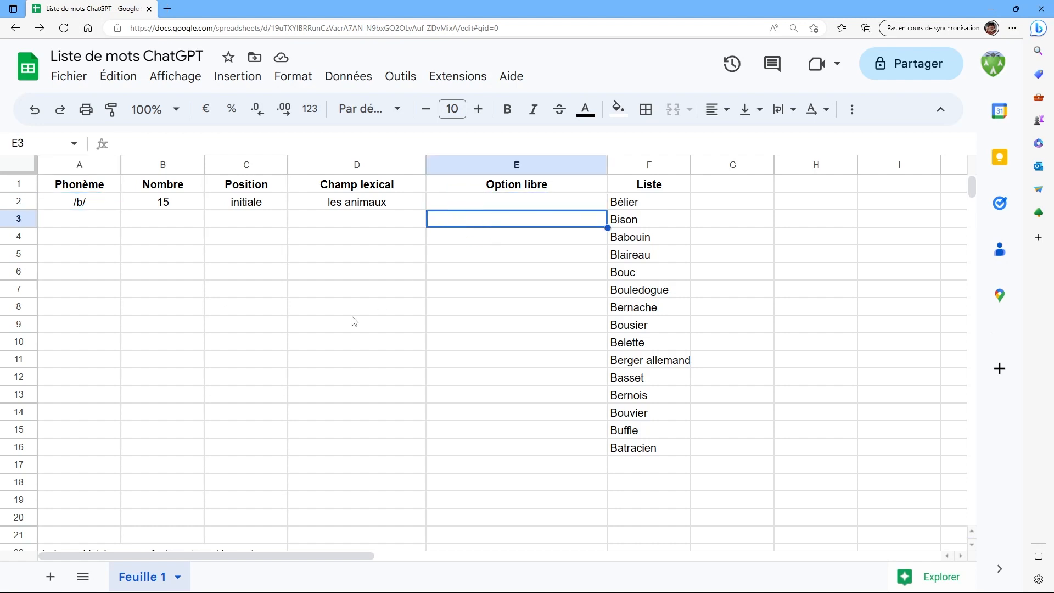
{"action": "key", "text": "Up"}
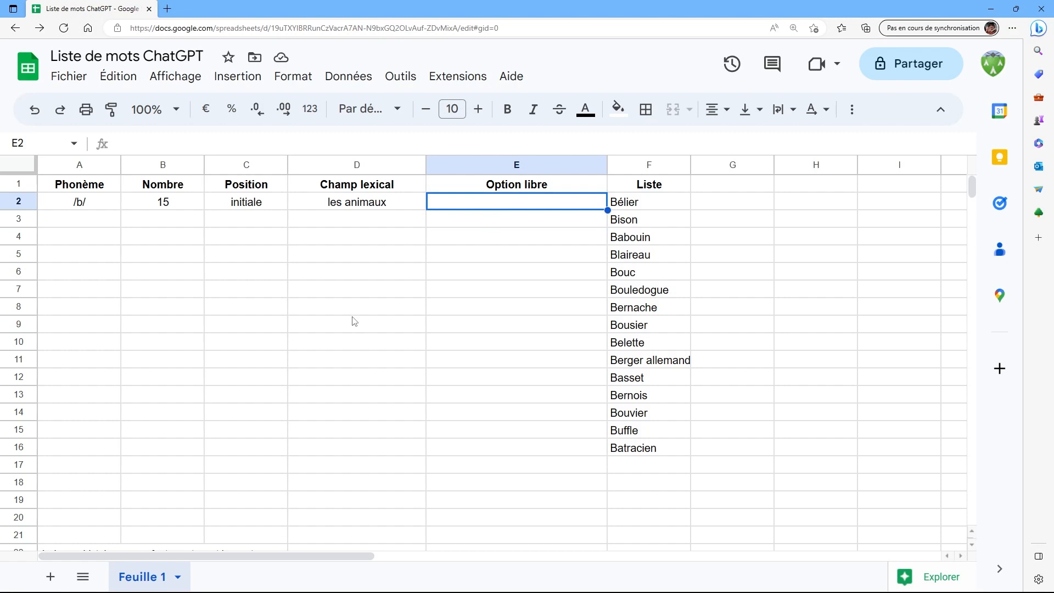
{"action": "key", "text": "Down"}
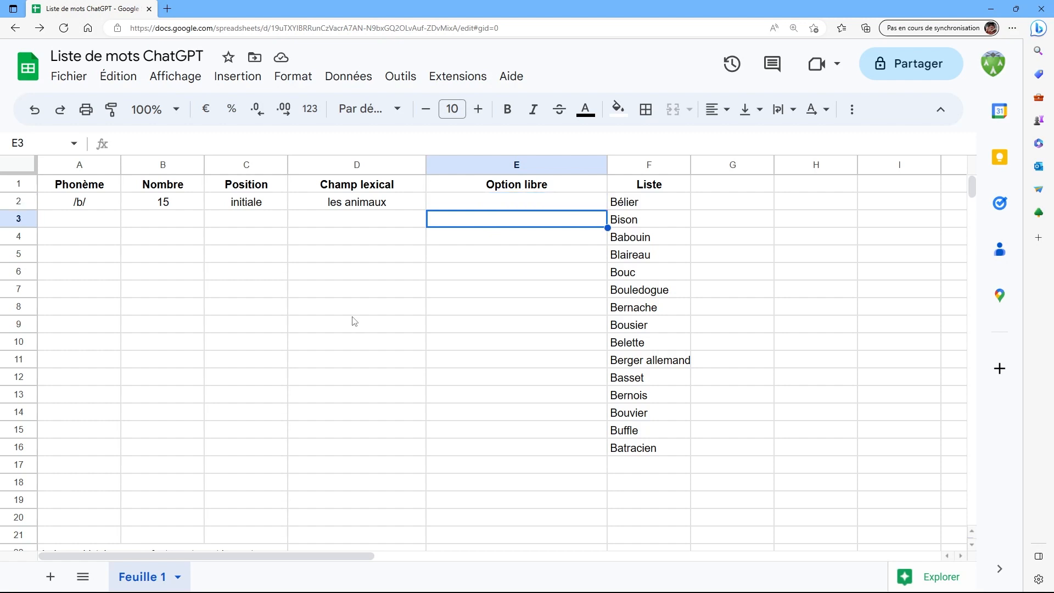
{"action": "type", "text": "en arabe"}
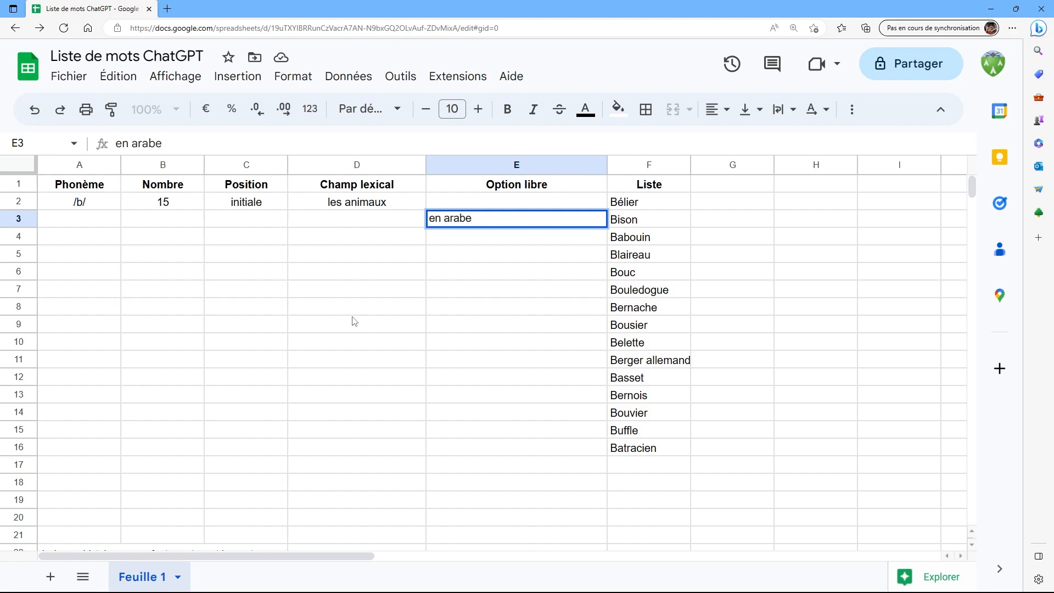
{"action": "key", "text": "Return"}
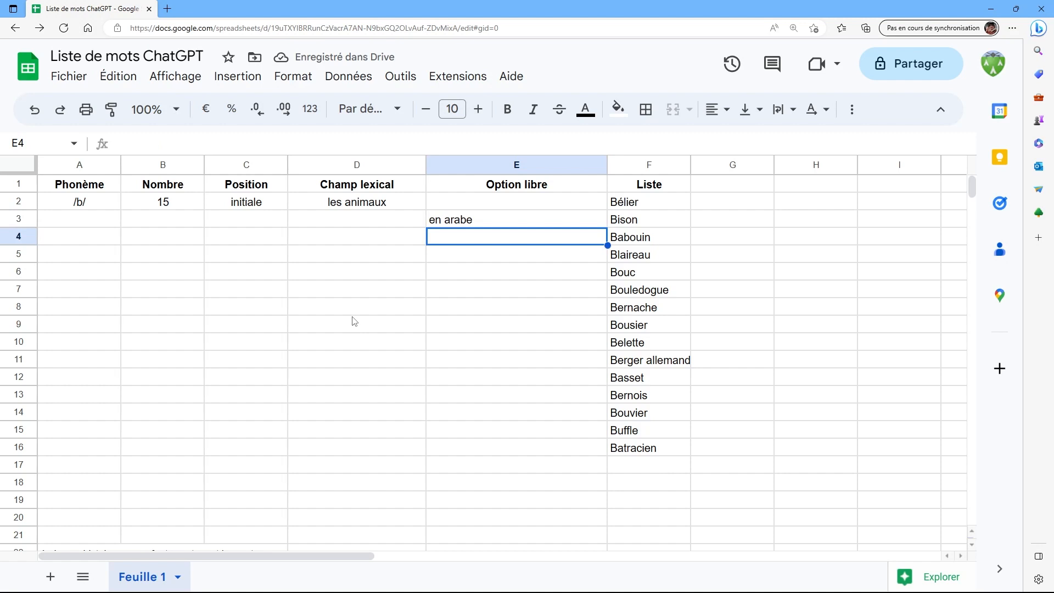
Enter "fréquents" in cell E4 as another Option libre example
{"action": "type", "text": "fréquan"}
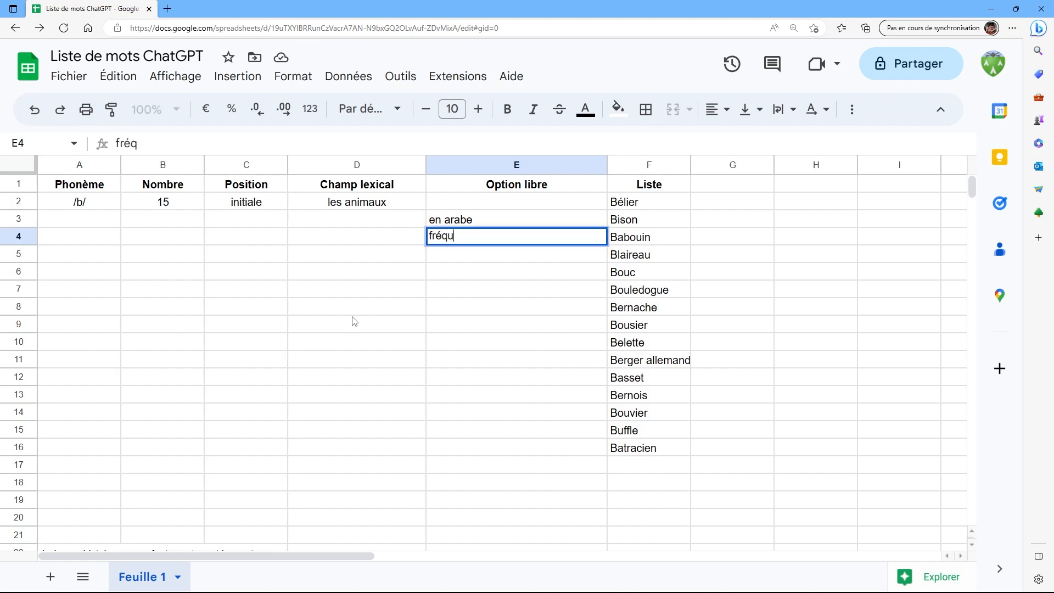
{"action": "key", "text": "BackSpace"}
{"action": "key", "text": "BackSpace"}
{"action": "type", "text": "ents"}
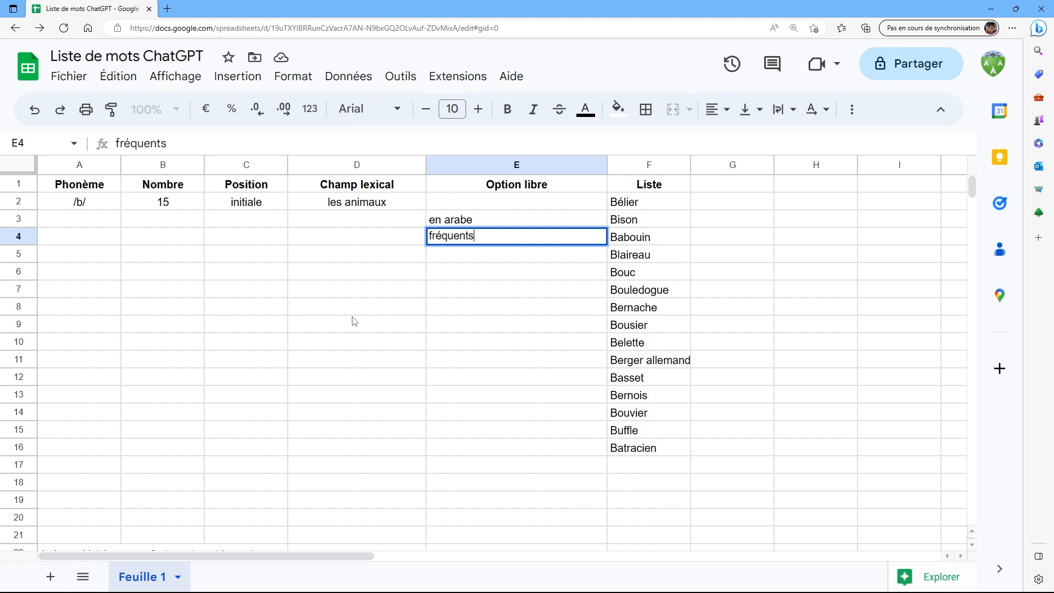
{"action": "key", "text": "Return"}
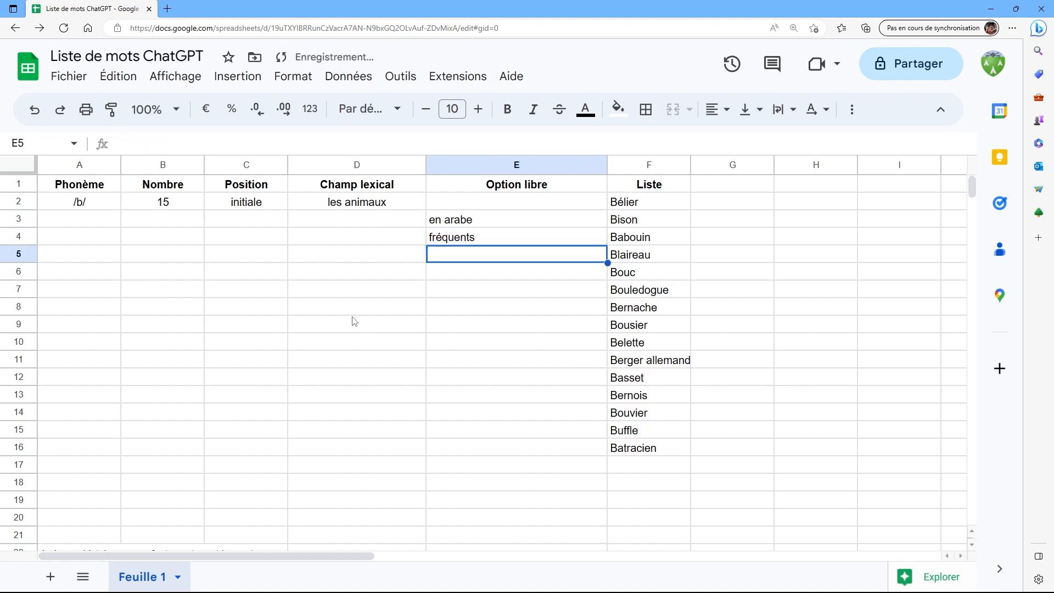
Enter "en langage soutenu" in cell E5 as an Option libre example
{"action": "type", "text": "en lan"}
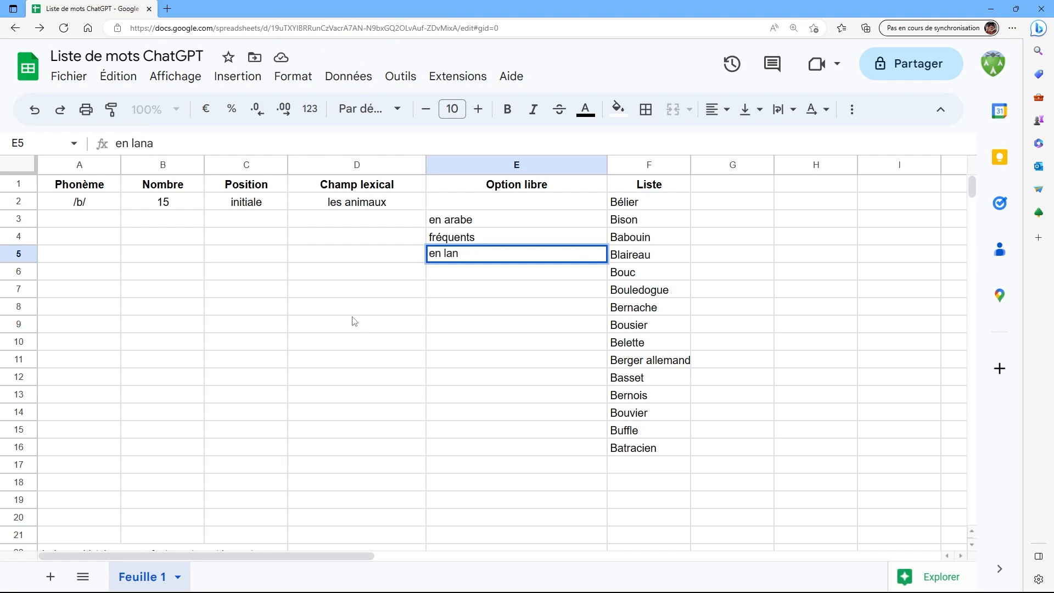
{"action": "type", "text": "gage souteniu"}
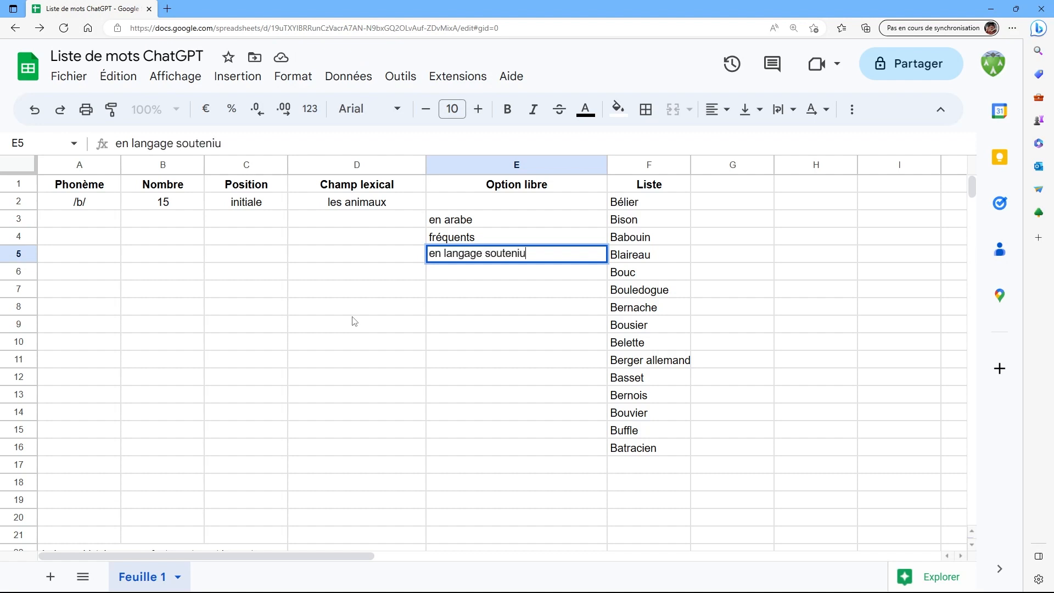
{"action": "key", "text": "BackSpace"}
{"action": "type", "text": "u"}
{"action": "left_click", "coordinate": [471, 198]}
Enter "avec leur définition" in cell E6 as an Option libre example
{"action": "left_click", "coordinate": [462, 276]}
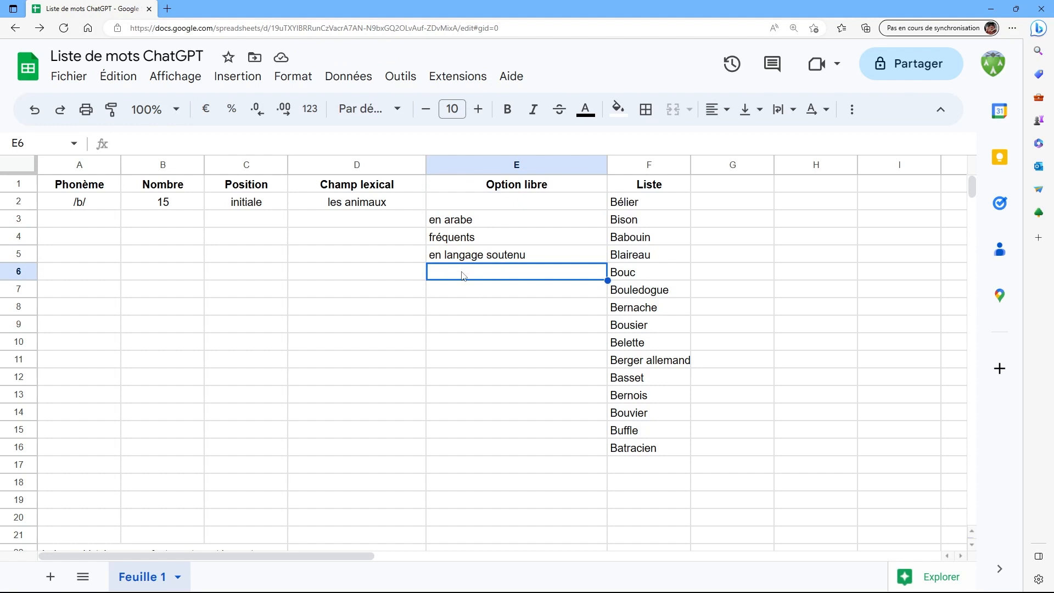
{"action": "type", "text": "avec leu"}
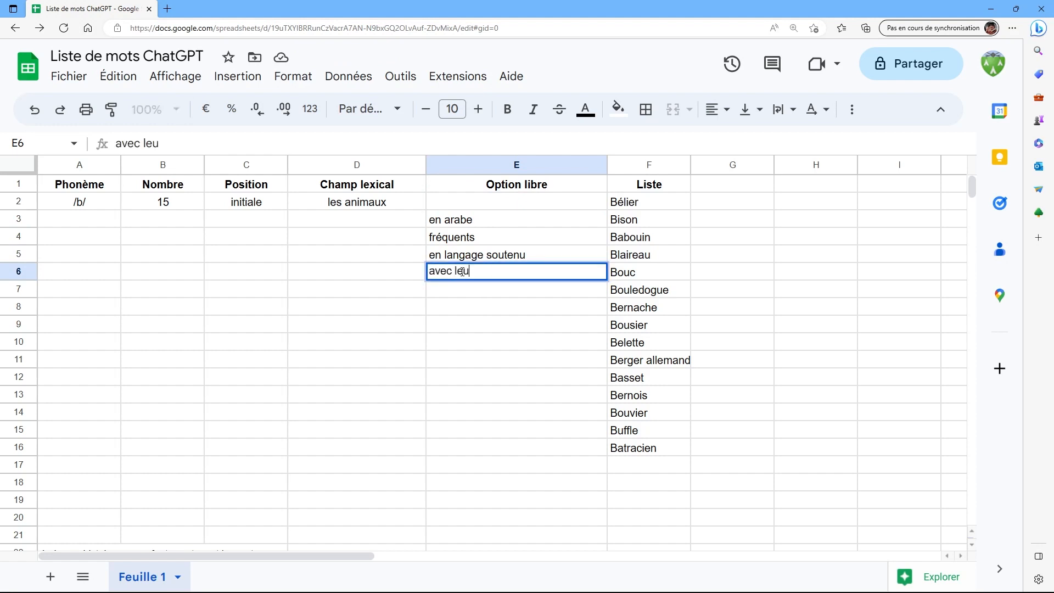
{"action": "type", "text": "r définition"}
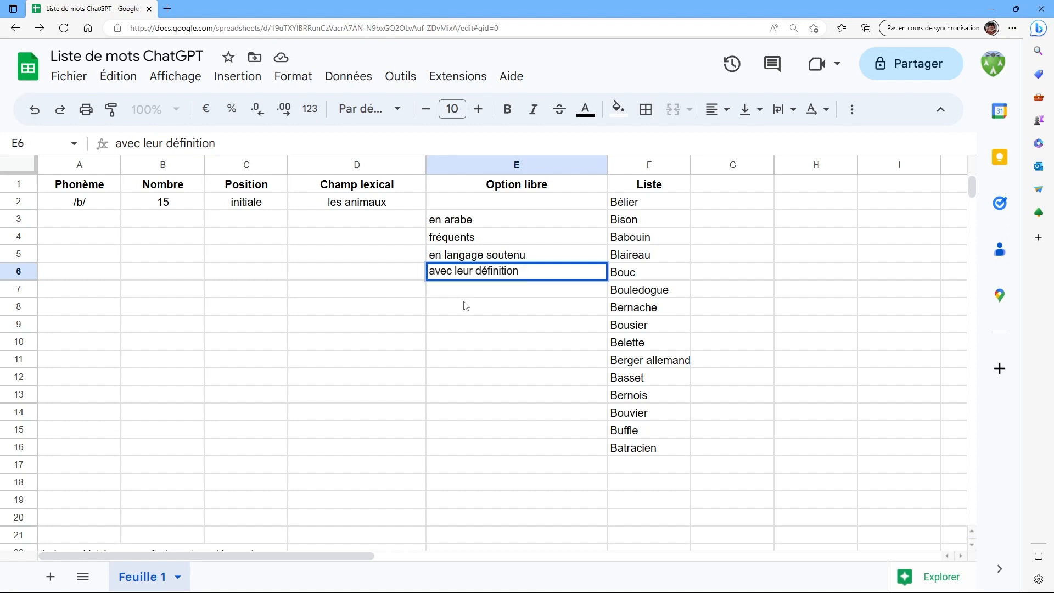
Wrap the CONCATENATE expression in cell A22 in the gpt function
{"action": "scroll", "coordinate": [409, 317], "scroll_direction": "down", "scroll_amount": 4}
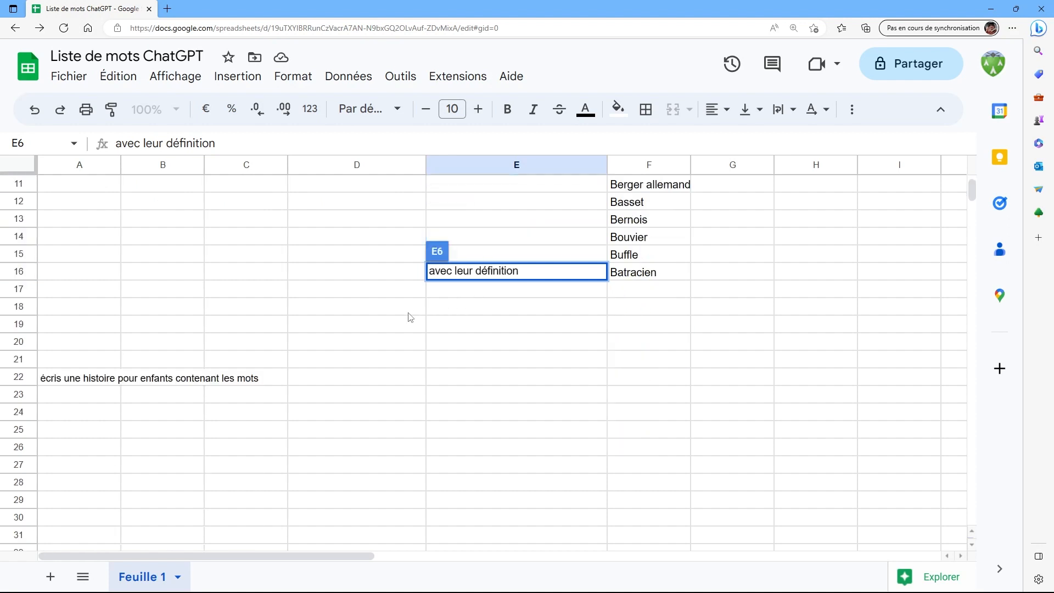
{"action": "left_click", "coordinate": [73, 348]}
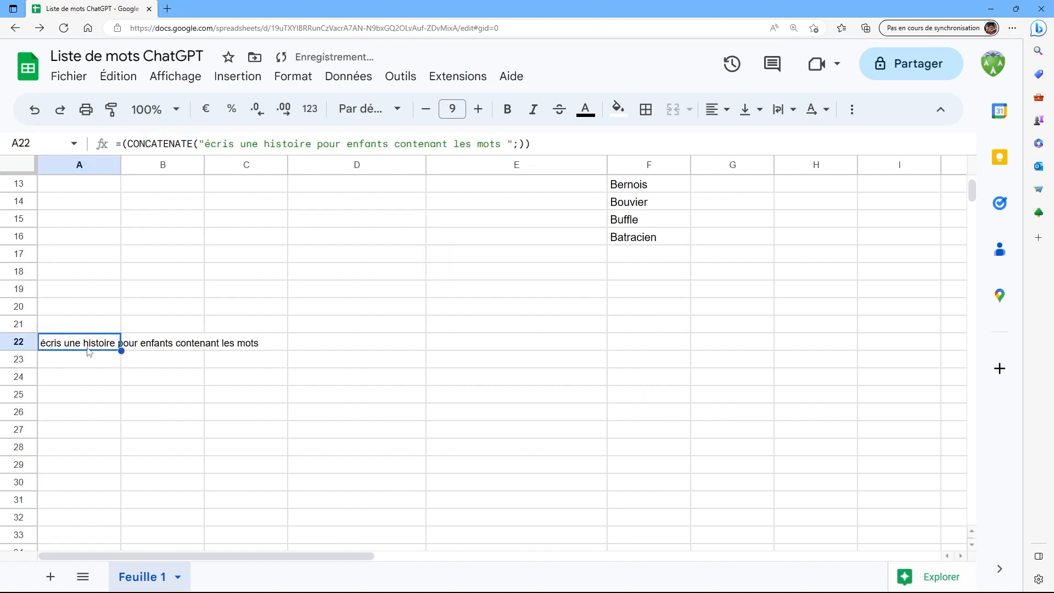
{"action": "left_click", "coordinate": [120, 140]}
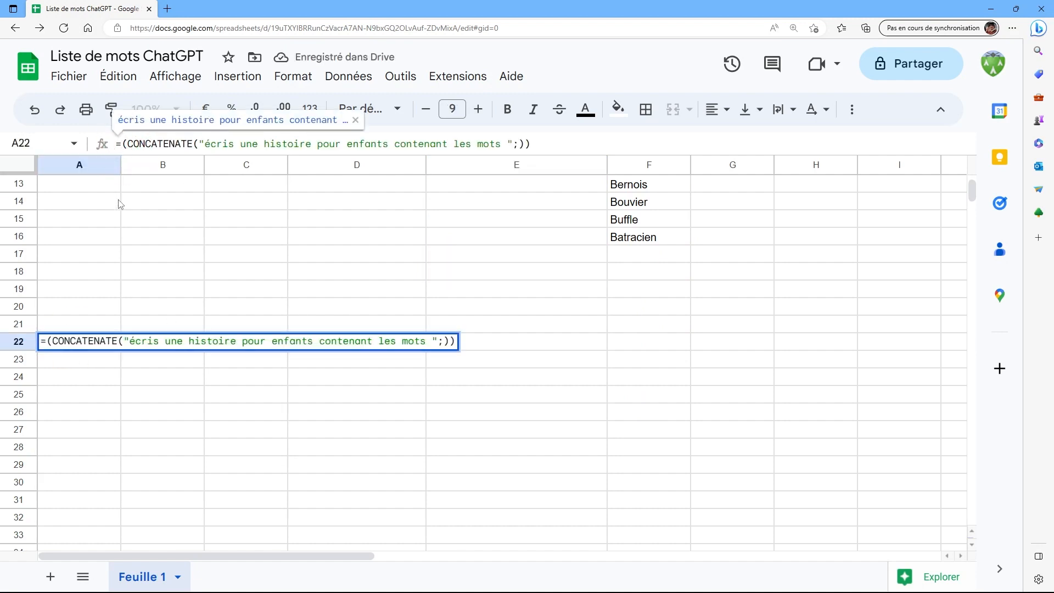
{"action": "type", "text": "gpt"}
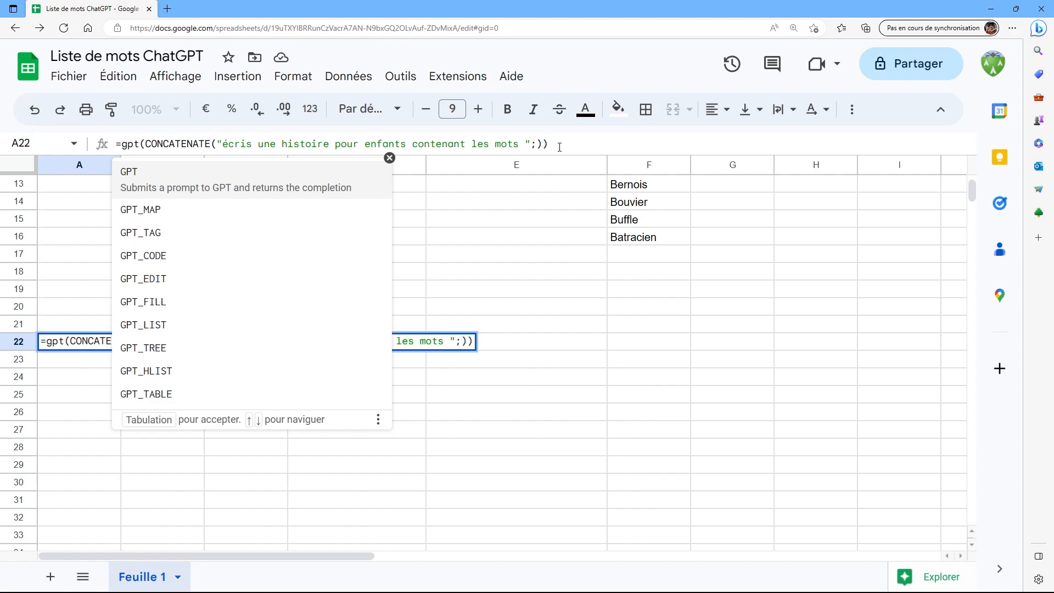
{"action": "left_click", "coordinate": [248, 146]}
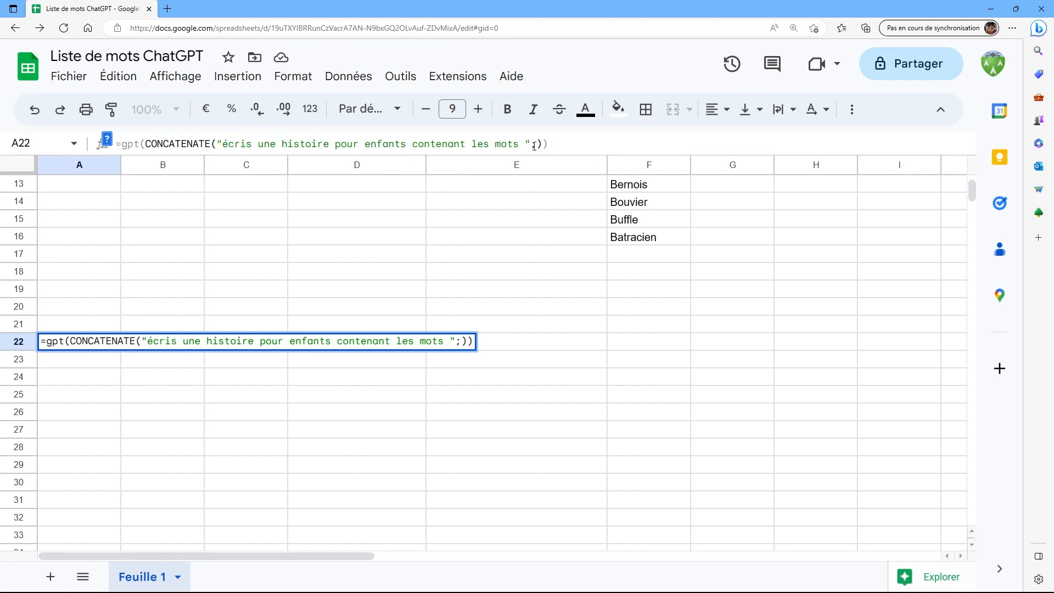
Add the word range F2:F7 after the story prompt in A22's CONCATENATE and validate the formula
{"action": "scroll", "coordinate": [579, 224], "scroll_direction": "up", "scroll_amount": 4}
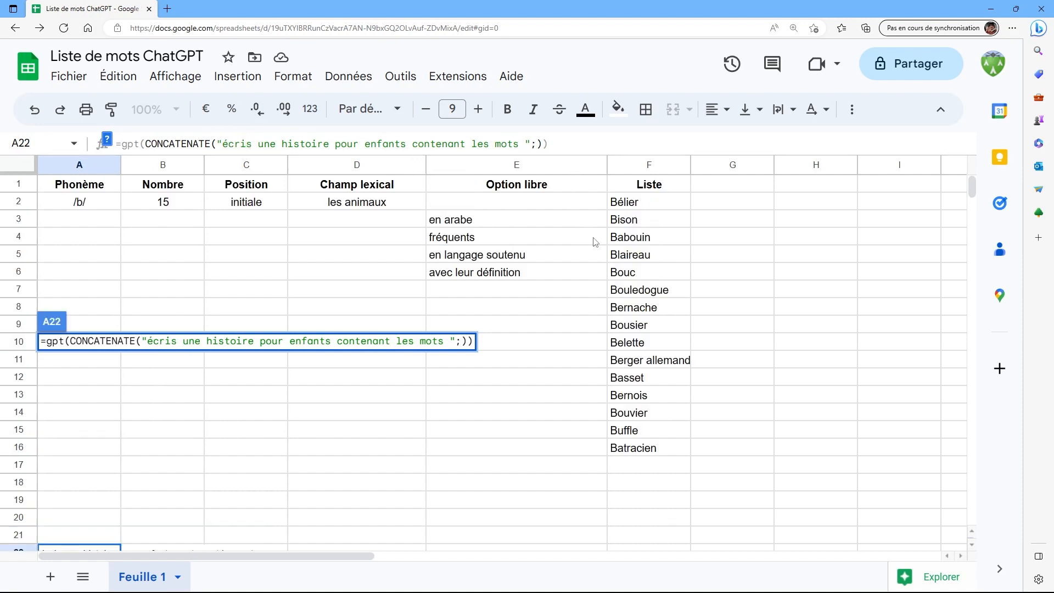
{"action": "left_click", "coordinate": [536, 143]}
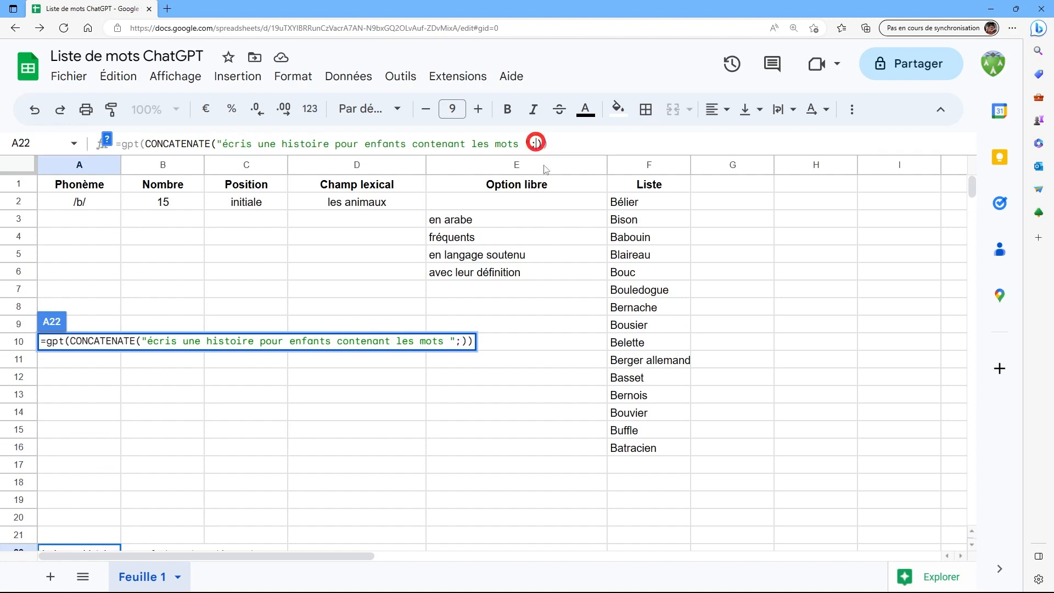
{"action": "left_click_drag", "start_coordinate": [646, 204], "coordinate": [636, 296]}
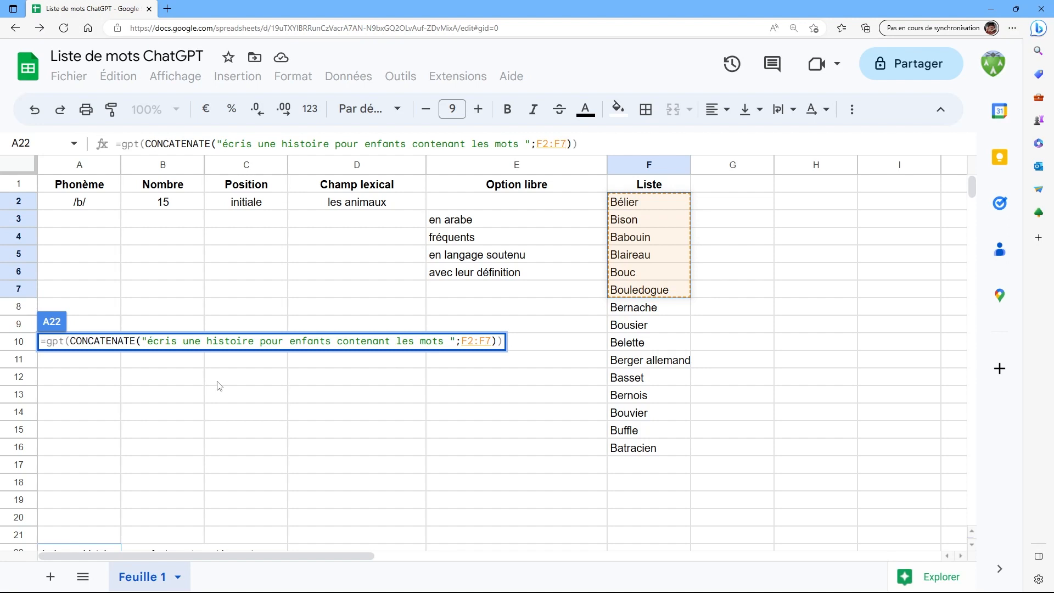
{"action": "key", "text": "Return"}
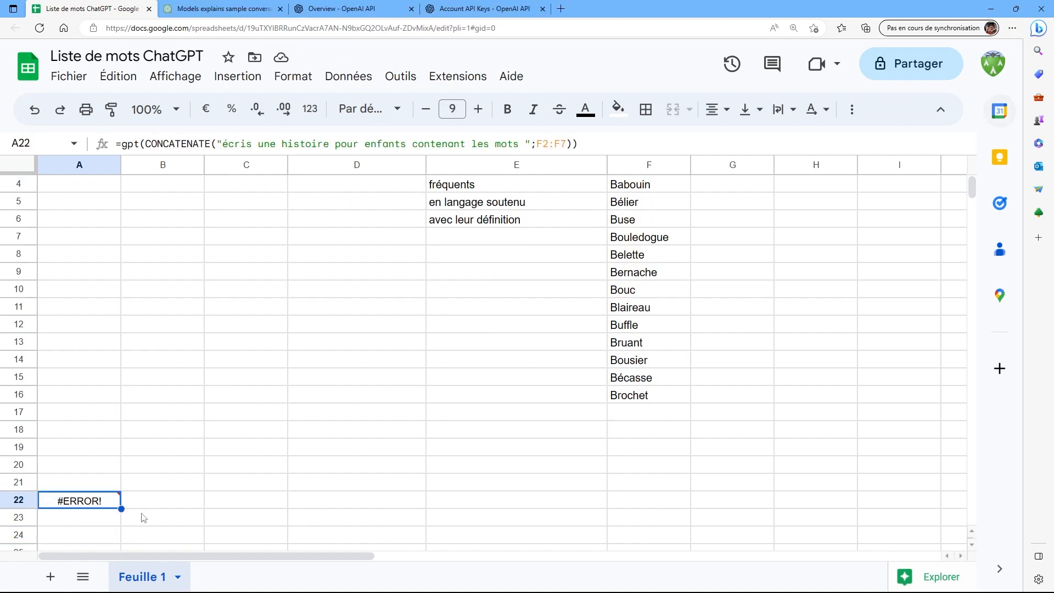
Check the error details on A22, then switch to ChatGPT and highlight the children's story prompt with its word list
{"action": "mouse_move", "coordinate": [96, 502]}
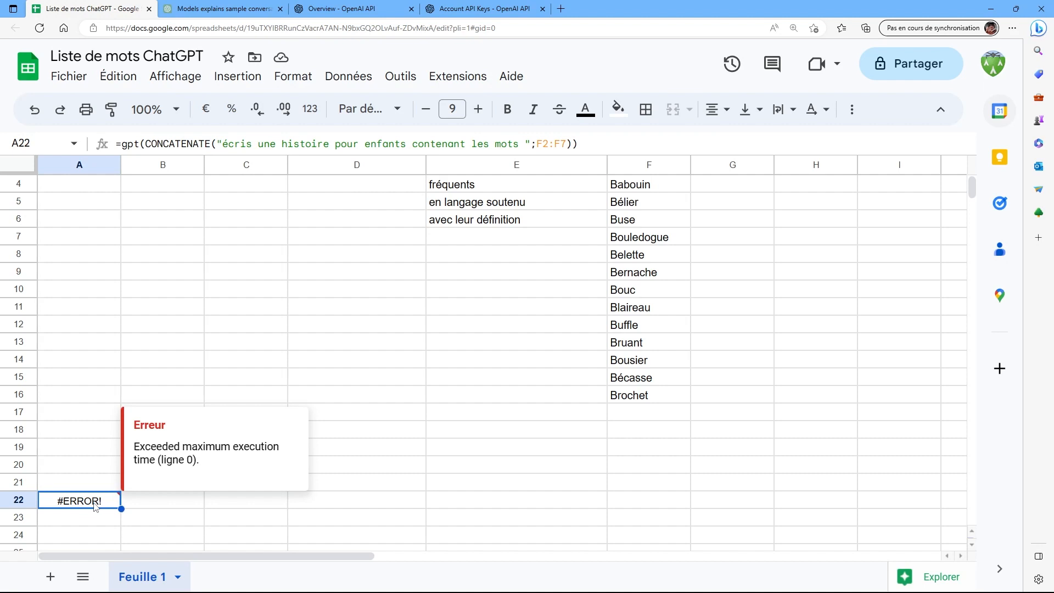
{"action": "left_click", "coordinate": [210, 9]}
{"action": "left_click", "coordinate": [291, 282]}
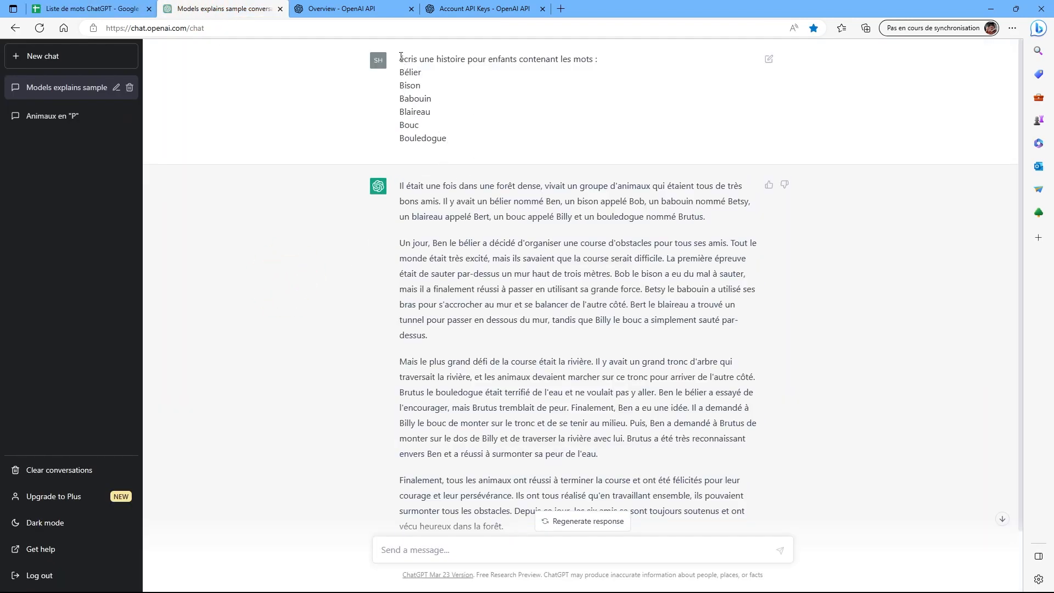
{"action": "left_click_drag", "start_coordinate": [401, 59], "coordinate": [486, 150]}
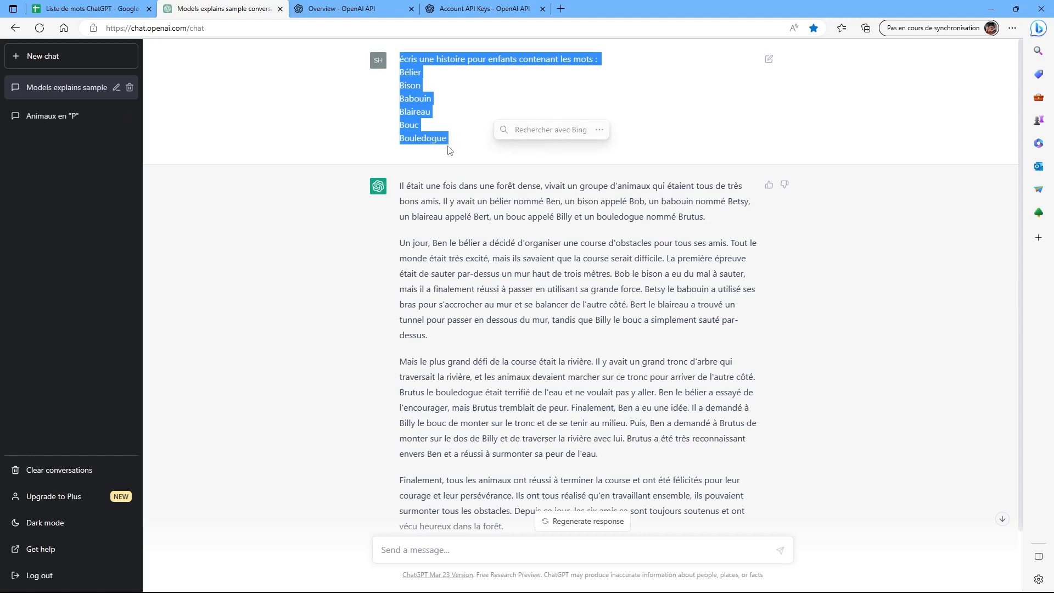
Review the children's story generated in ChatGPT through to its last paragraph, highlighting the full text
{"action": "left_click", "coordinate": [429, 214]}
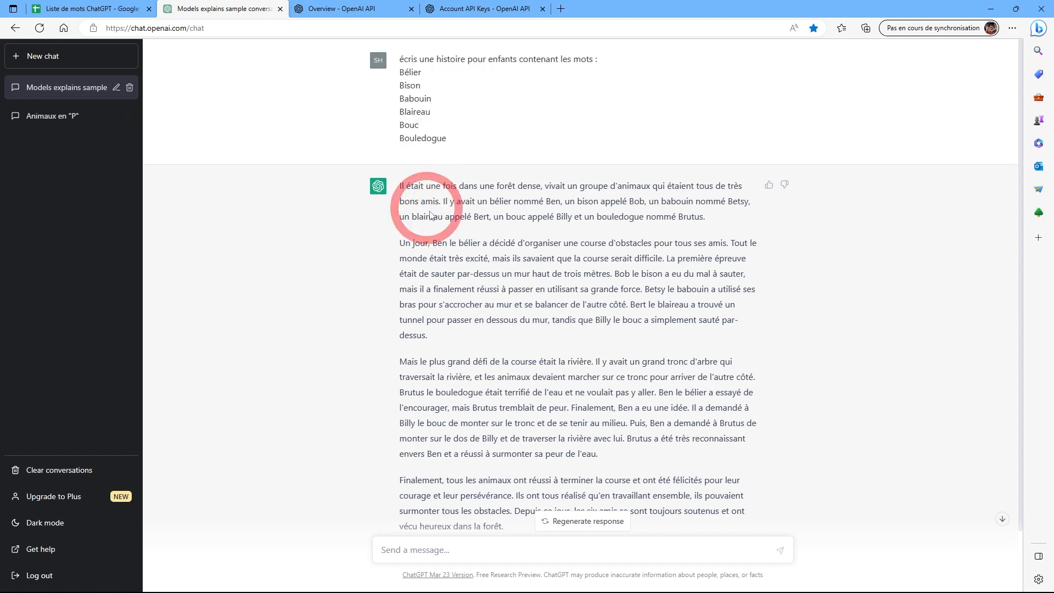
{"action": "scroll", "coordinate": [479, 264], "scroll_direction": "down", "scroll_amount": 1}
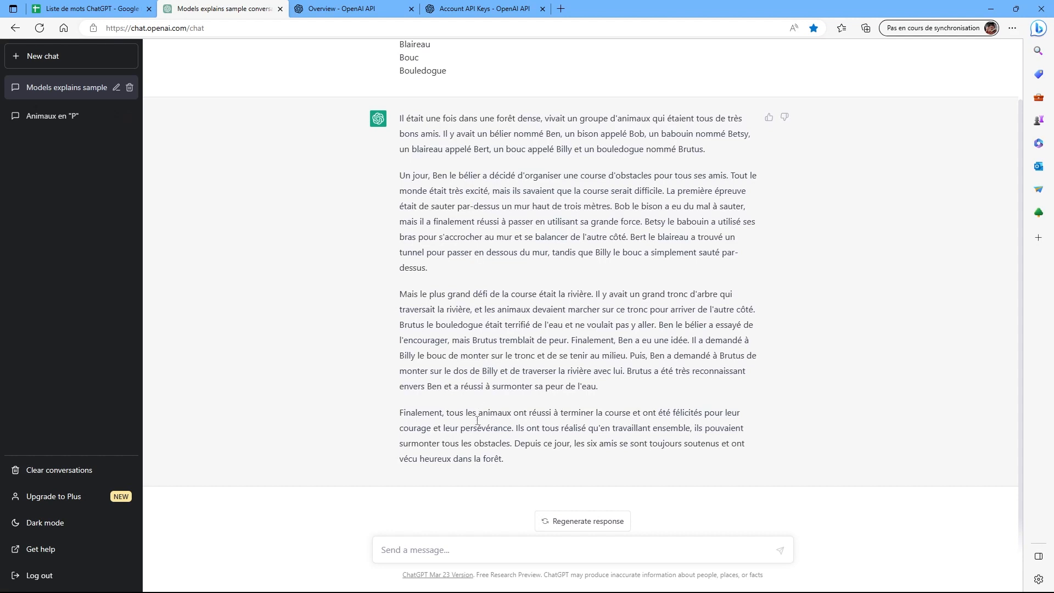
{"action": "left_click_drag", "start_coordinate": [513, 463], "coordinate": [389, 122]}
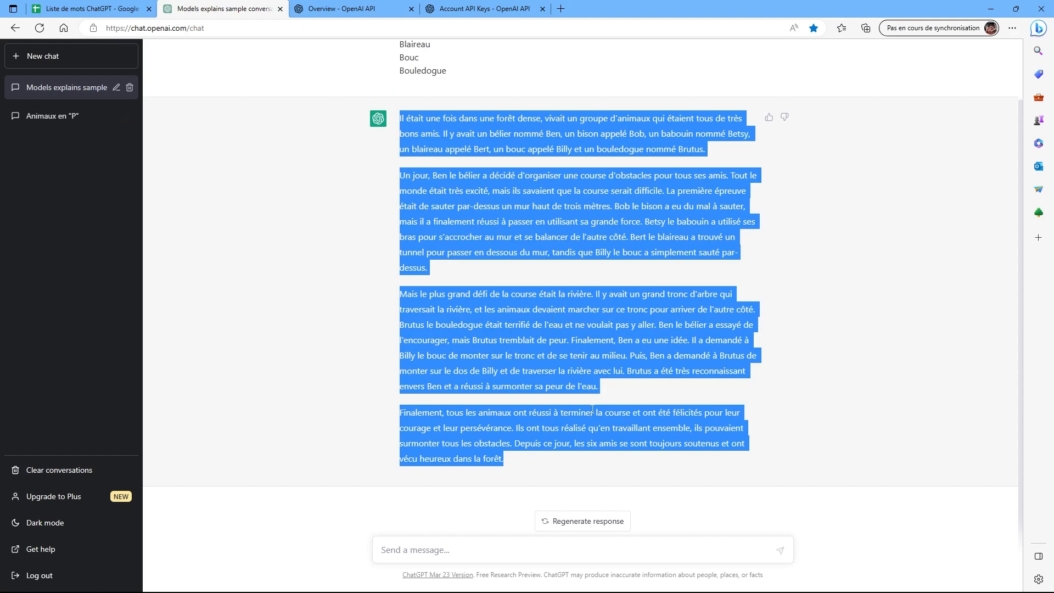
{"action": "left_click", "coordinate": [526, 464]}
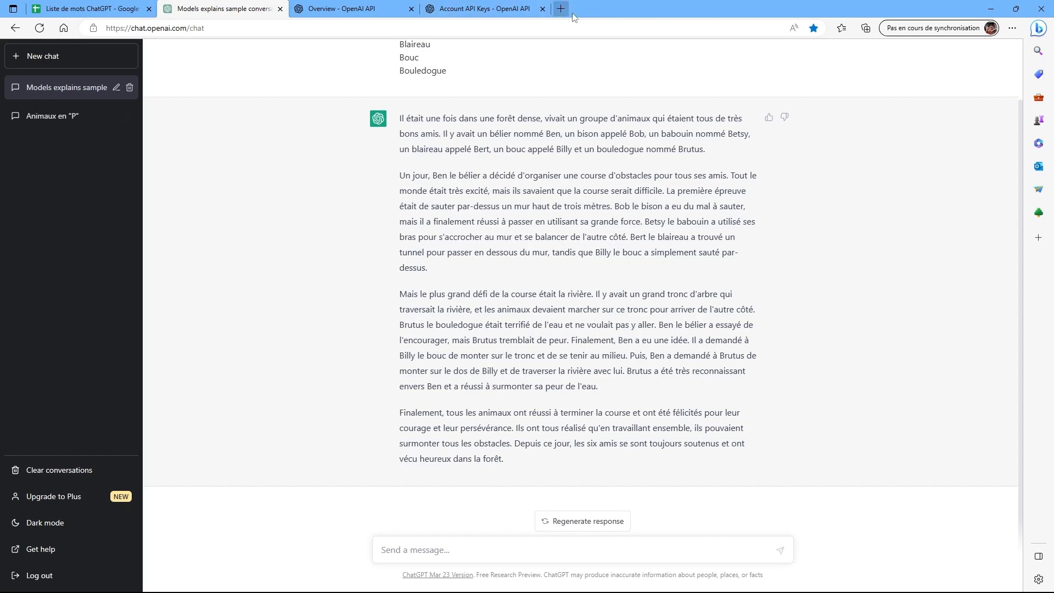
Open the Bing chat beside the ChatGPT page and copy the children's story prompt with its six animal words
{"action": "left_click", "coordinate": [1039, 29]}
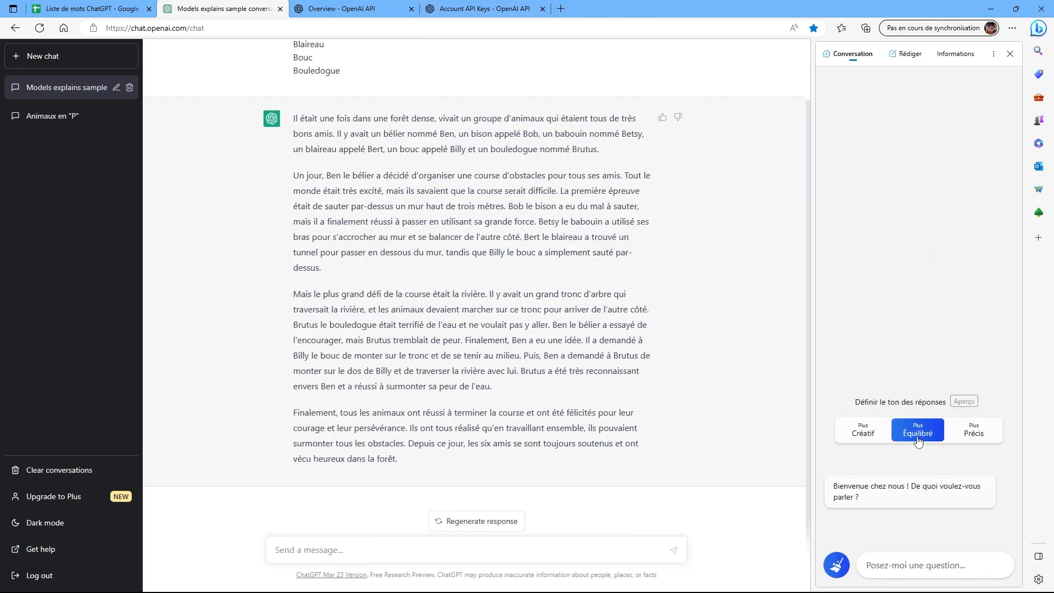
{"action": "scroll", "coordinate": [328, 173], "scroll_direction": "up", "scroll_amount": 2}
{"action": "left_click_drag", "start_coordinate": [346, 143], "coordinate": [293, 54]}
{"action": "key", "text": "ctrl+c"}
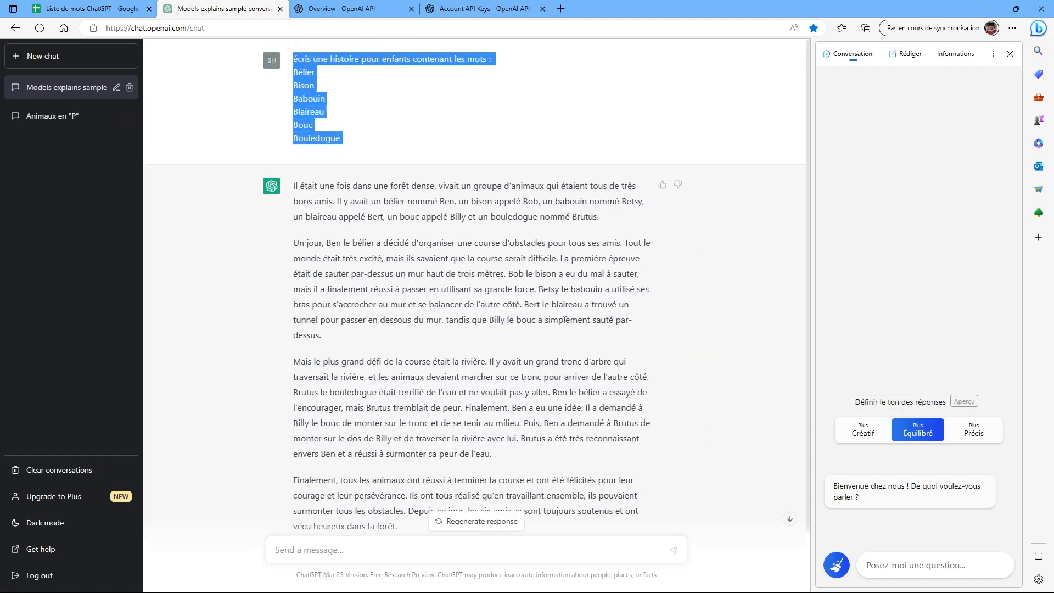
Paste the copied children's story prompt with its word list into Bing chat and submit it
{"action": "left_click", "coordinate": [925, 556]}
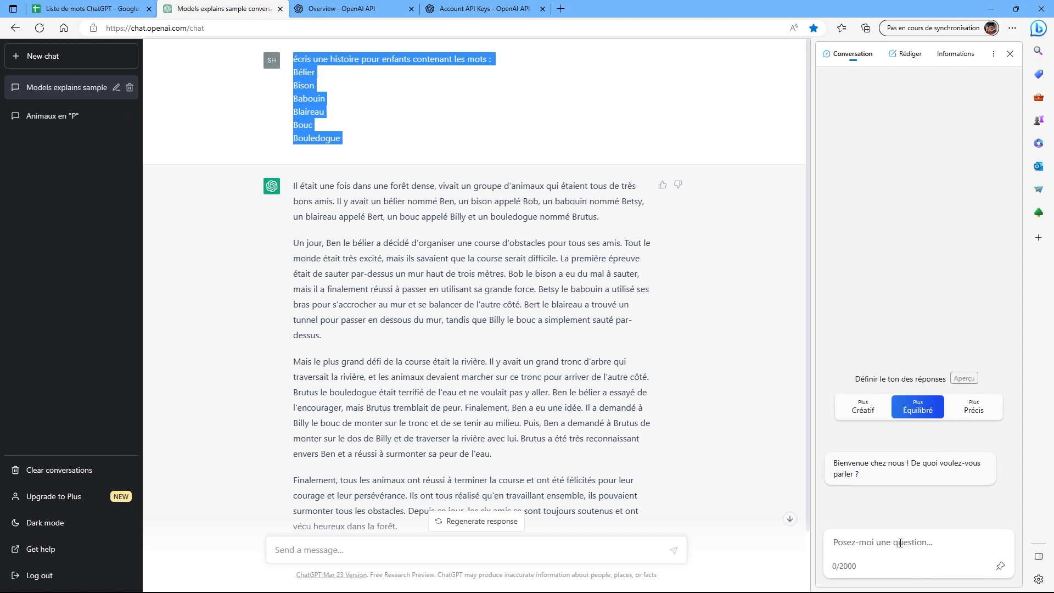
{"action": "left_click", "coordinate": [898, 546]}
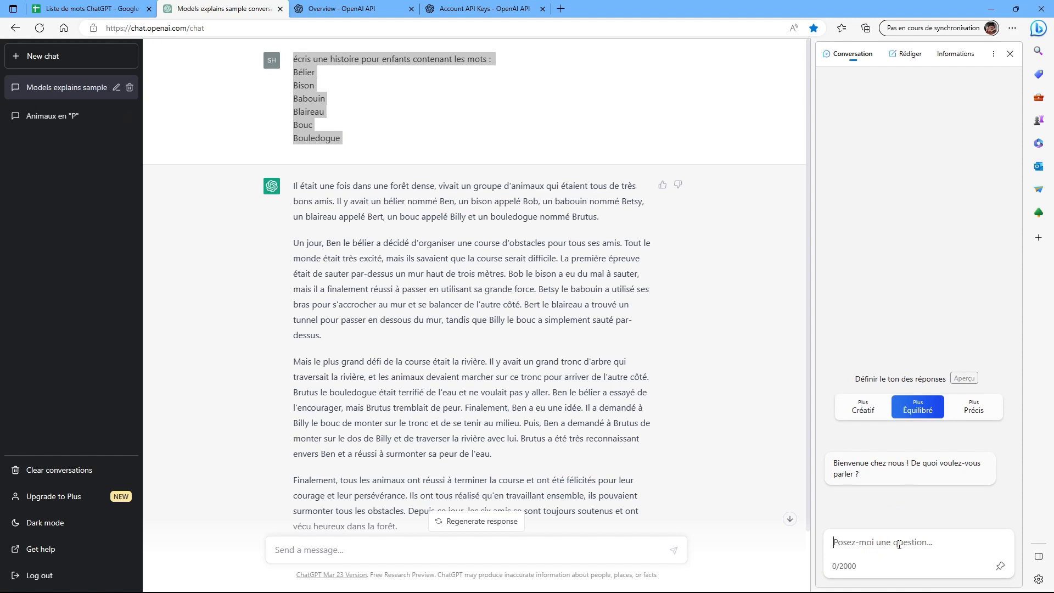
{"action": "key", "text": "ctrl+v"}
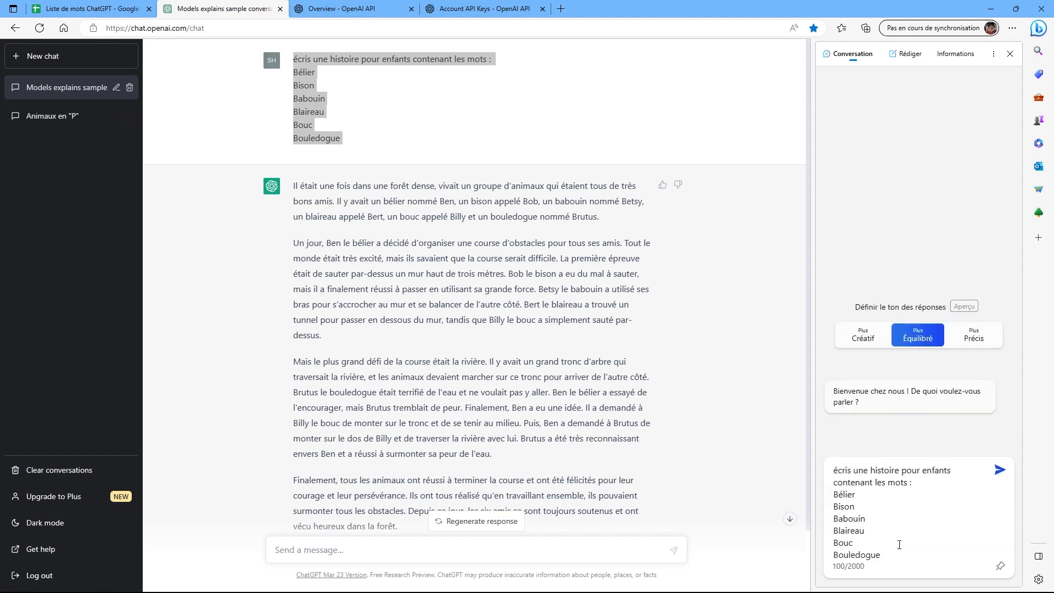
{"action": "key", "text": "Return"}
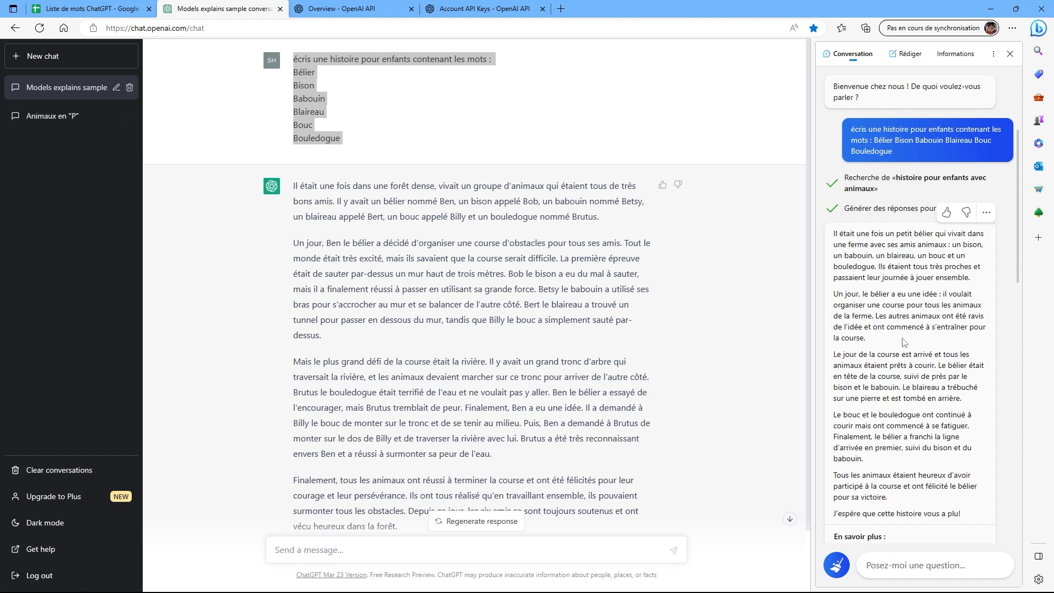
{"action": "left_click", "coordinate": [372, 278]}
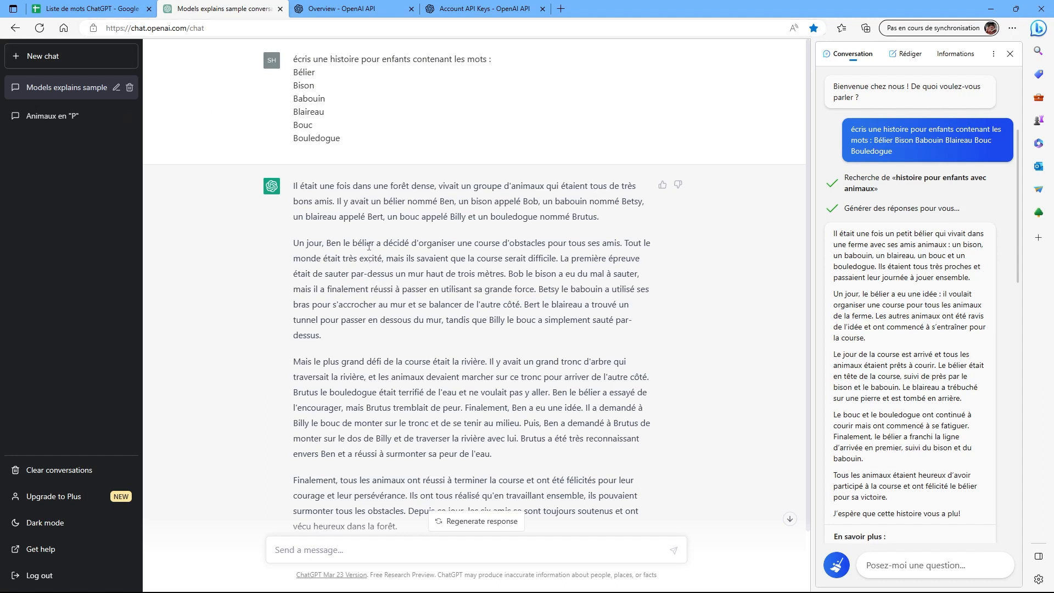
Switch back to the Liste de mots ChatGPT spreadsheet and check the error details on cell A22
{"action": "left_click", "coordinate": [101, 8]}
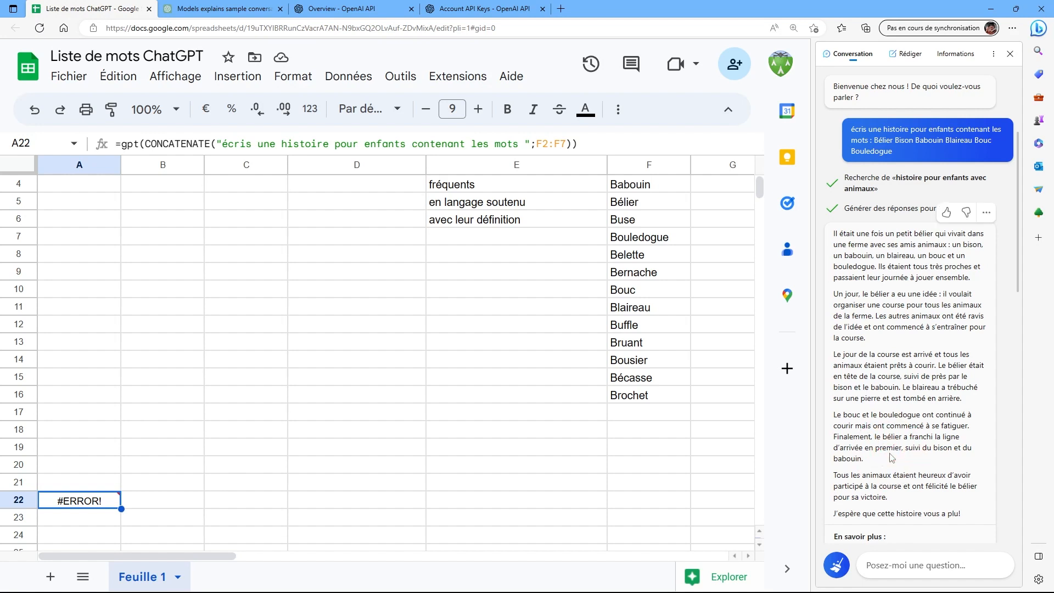
{"action": "mouse_move", "coordinate": [92, 504]}
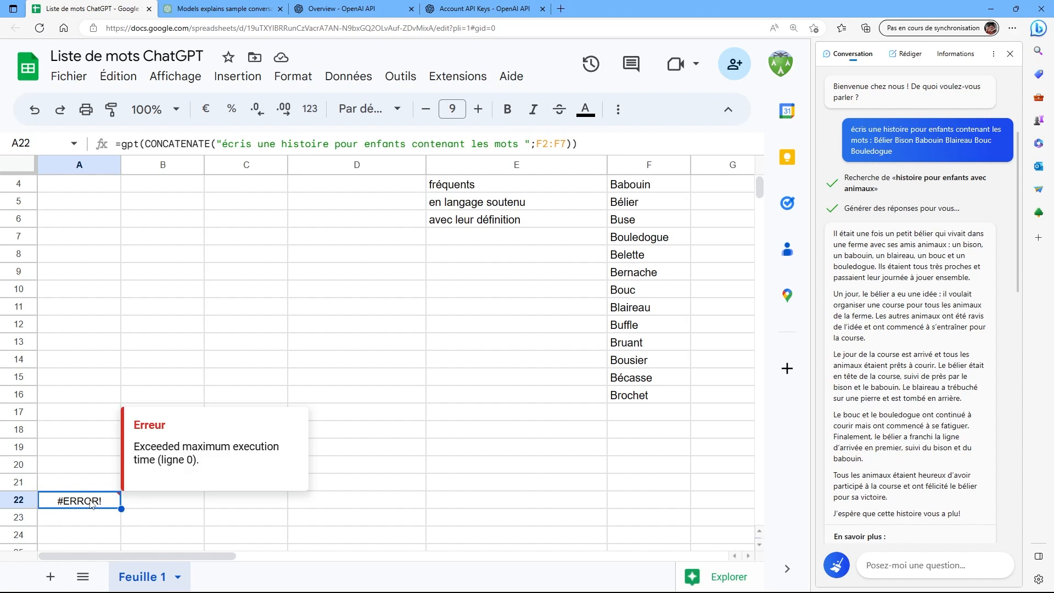
{"action": "left_click", "coordinate": [71, 493]}
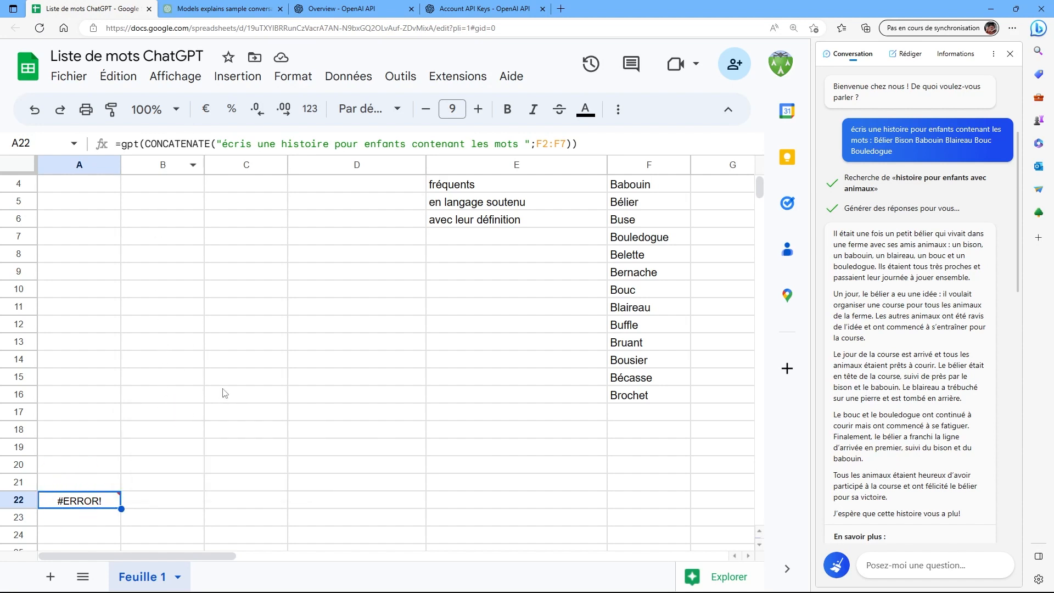
Close the Bing chat, insert a dropdown list in Position cell C2 and name its first option "initiale"
{"action": "scroll", "coordinate": [223, 393], "scroll_direction": "up", "scroll_amount": 2}
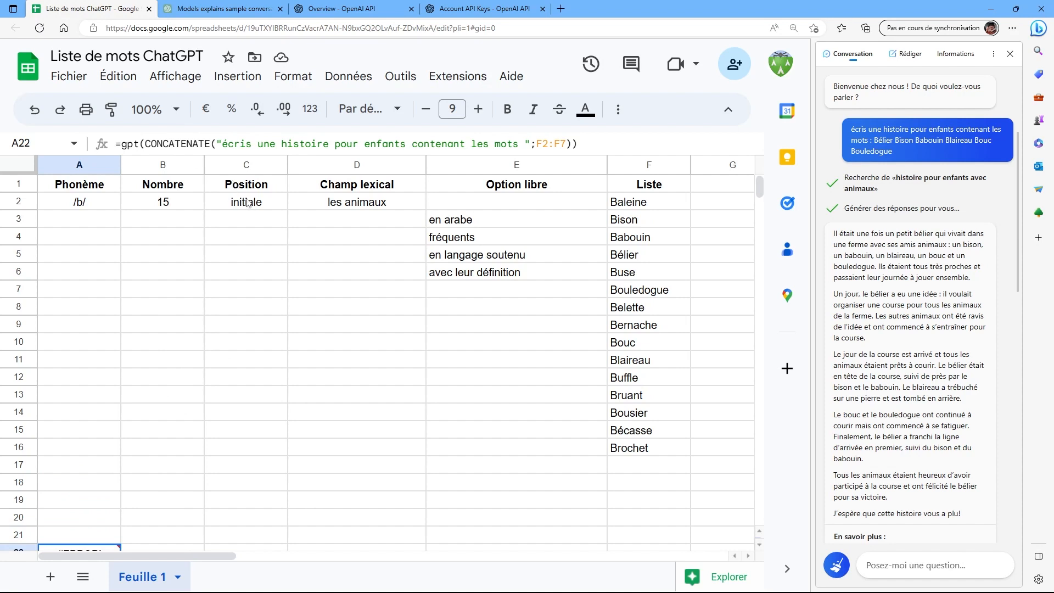
{"action": "left_click", "coordinate": [1010, 54]}
{"action": "left_click", "coordinate": [250, 203]}
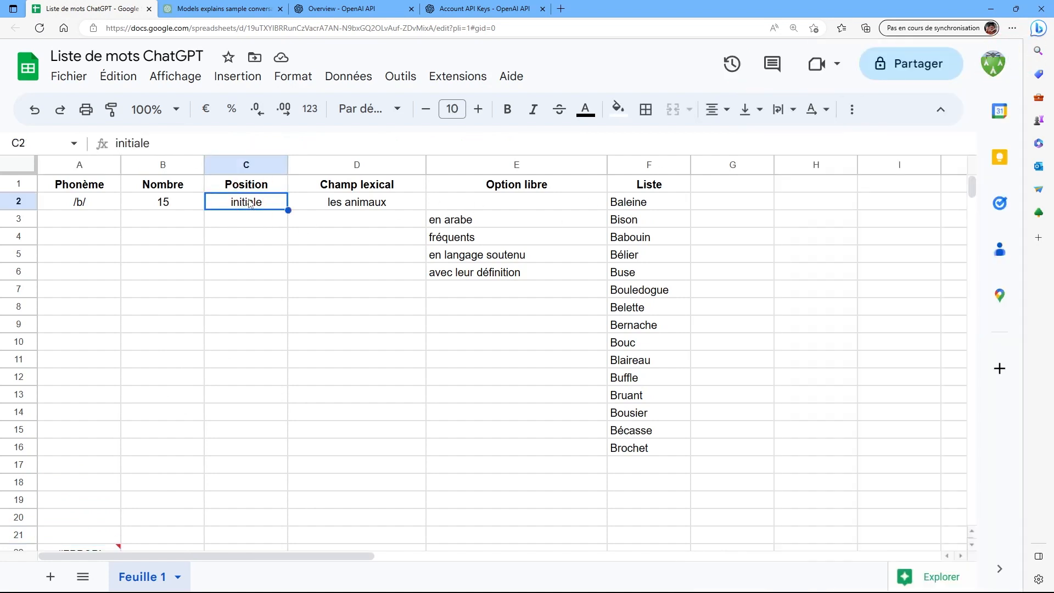
{"action": "left_click", "coordinate": [235, 77]}
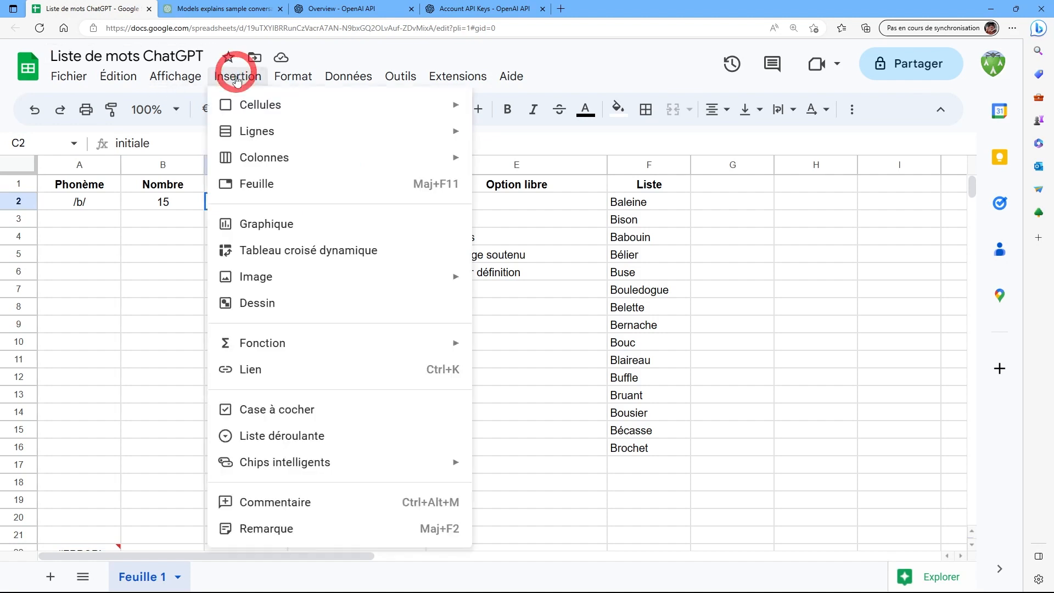
{"action": "left_click", "coordinate": [272, 439]}
{"action": "left_click", "coordinate": [822, 302]}
{"action": "triple_click", "coordinate": [822, 302]}
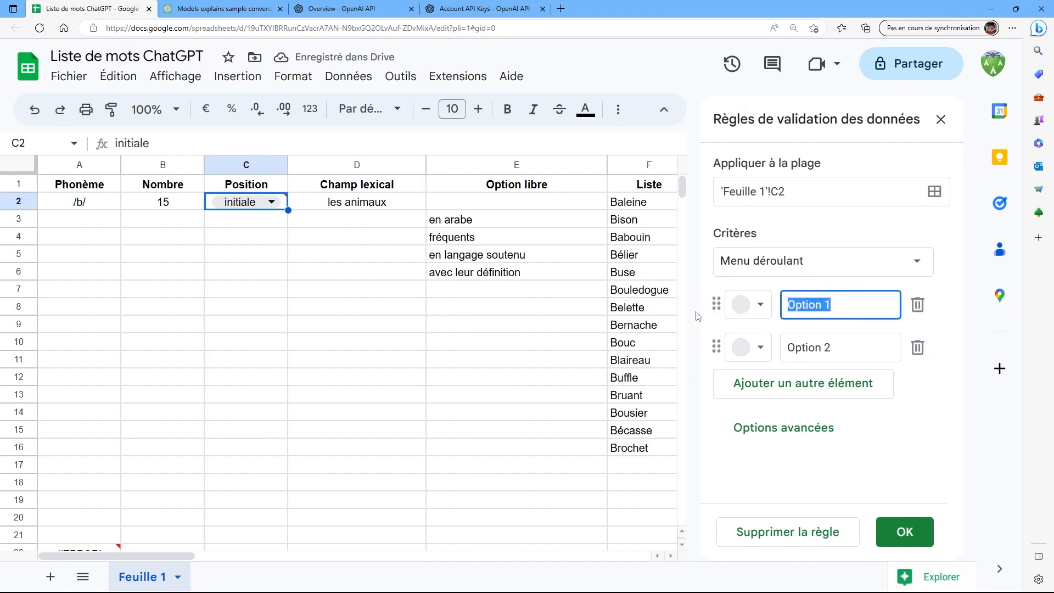
{"action": "type", "text": "initiale"}
Add "médiane", "finale" and "variable" as the remaining dropdown options for C2 and validate the rule
{"action": "key", "text": "Tab"}
{"action": "key", "text": "Tab"}
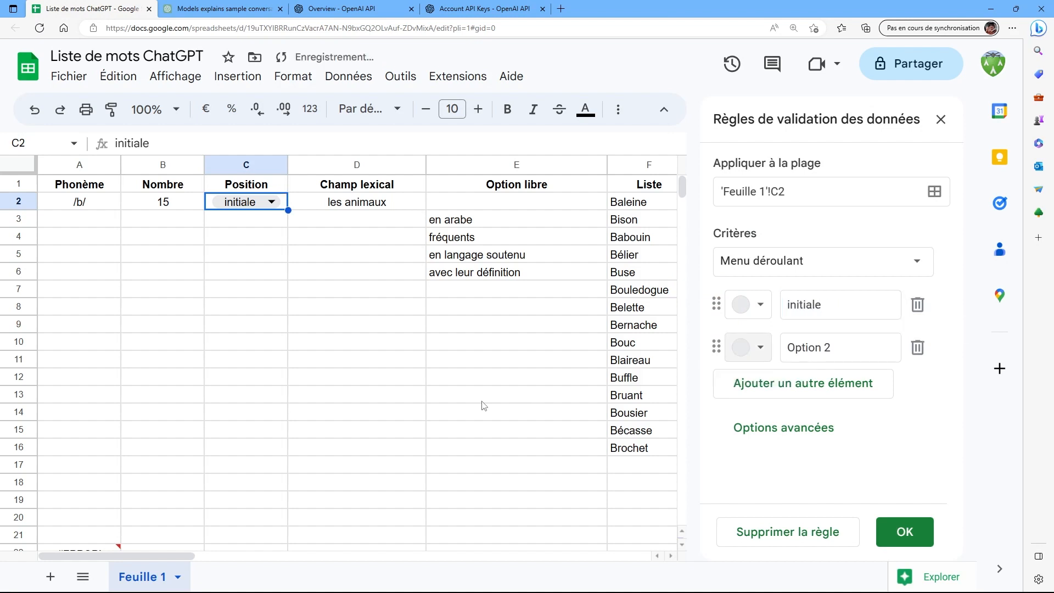
{"action": "key", "text": "Tab"}
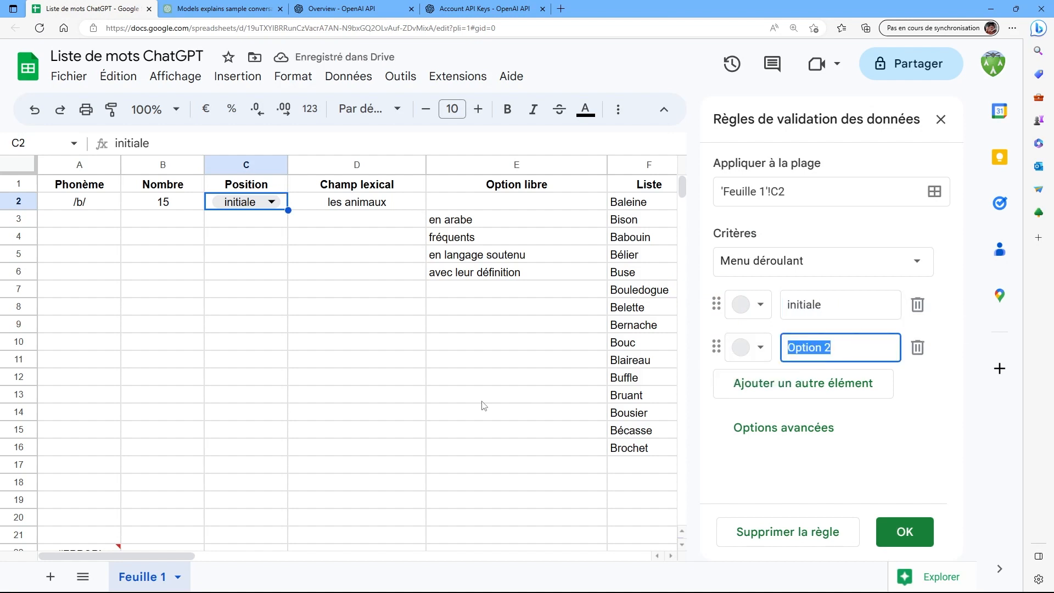
{"action": "type", "text": "m"}
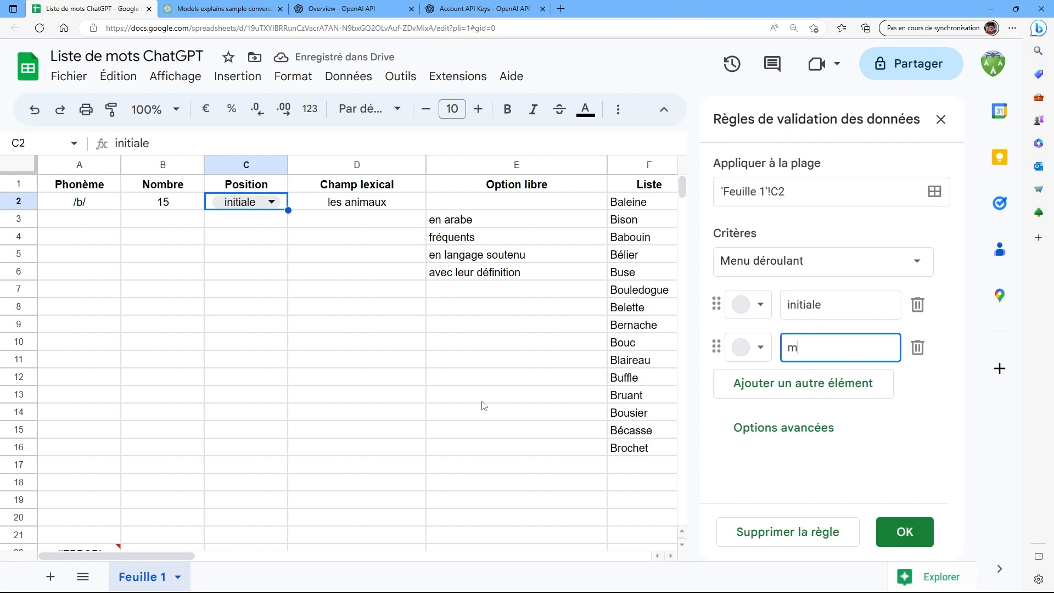
{"action": "type", "text": "édiane"}
{"action": "key", "text": "Return"}
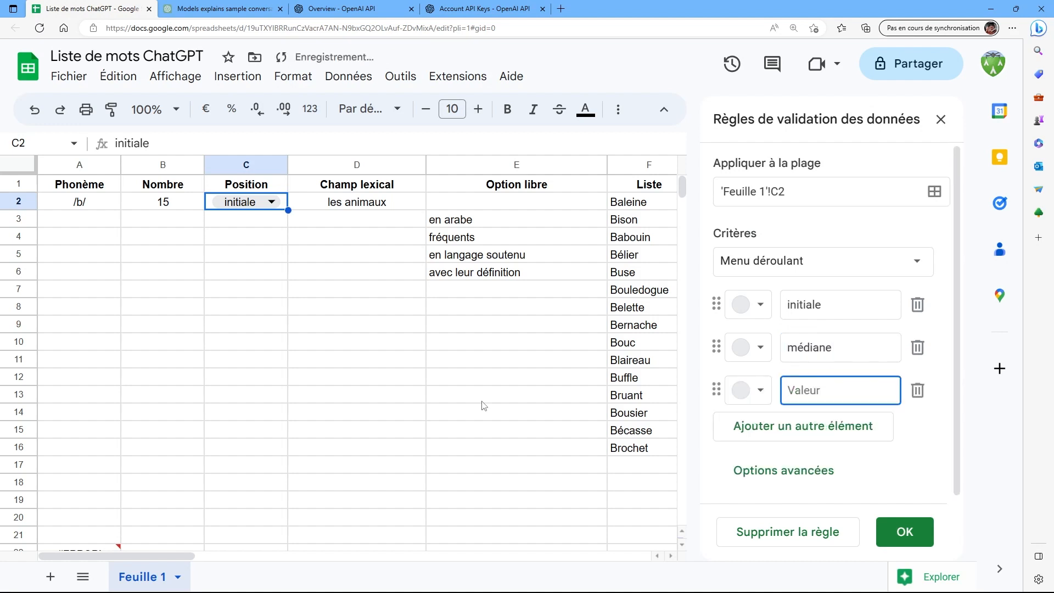
{"action": "type", "text": "finale"}
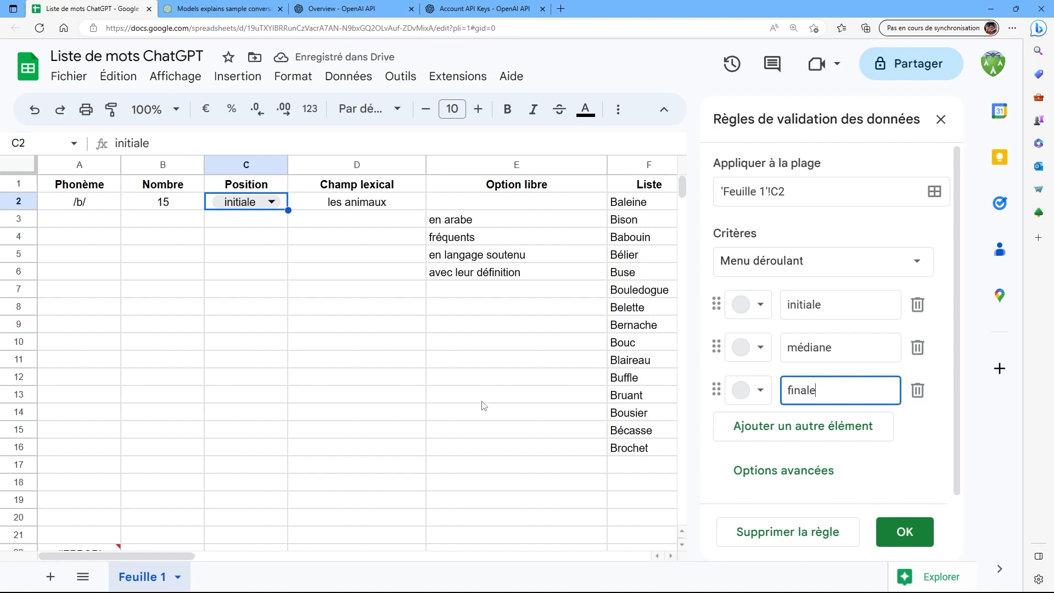
{"action": "key", "text": "Return"}
{"action": "type", "text": "va"}
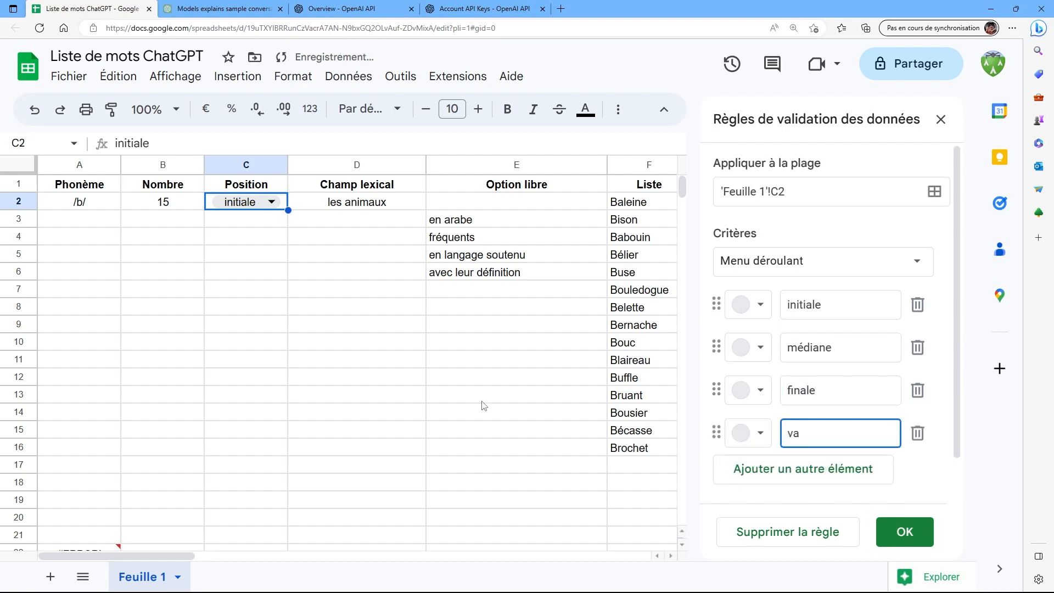
{"action": "type", "text": "riable"}
{"action": "left_click", "coordinate": [905, 531]}
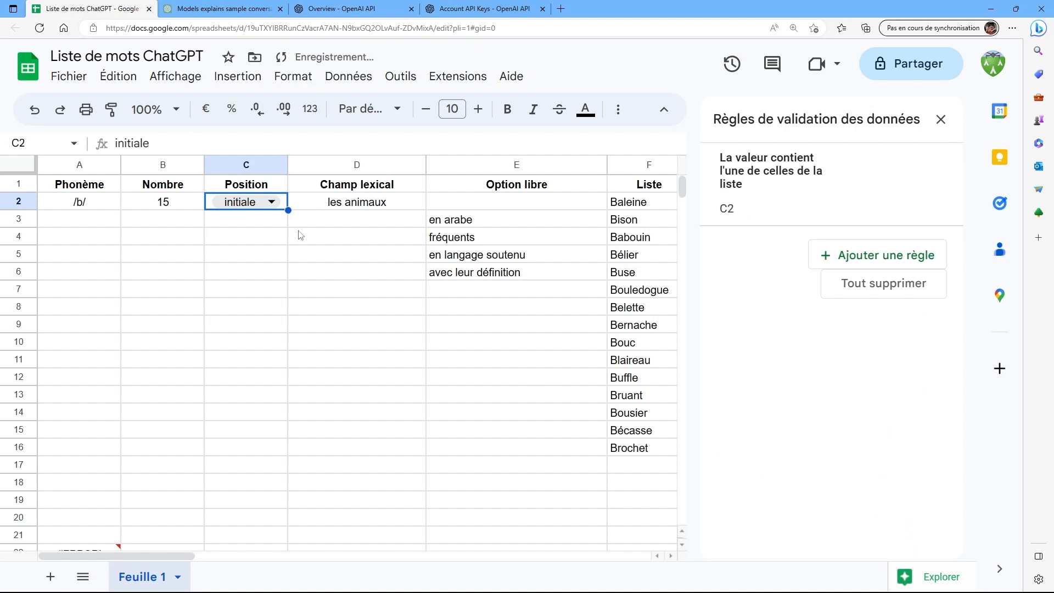
Check the options offered by the C2 dropdown without changing the selection, and close the data validation rules
{"action": "left_click", "coordinate": [275, 202]}
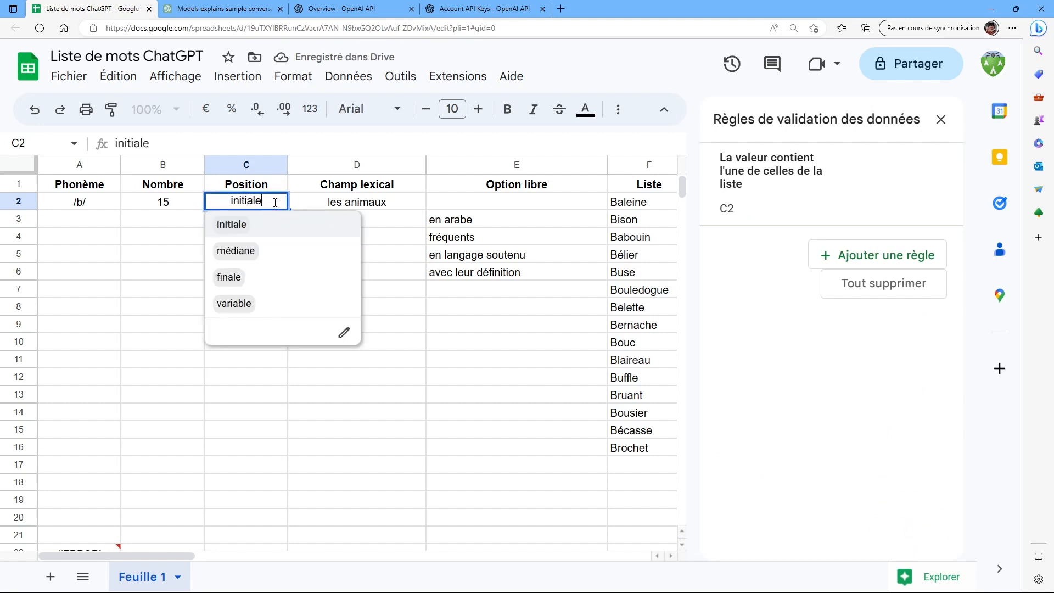
{"action": "left_click", "coordinate": [274, 394]}
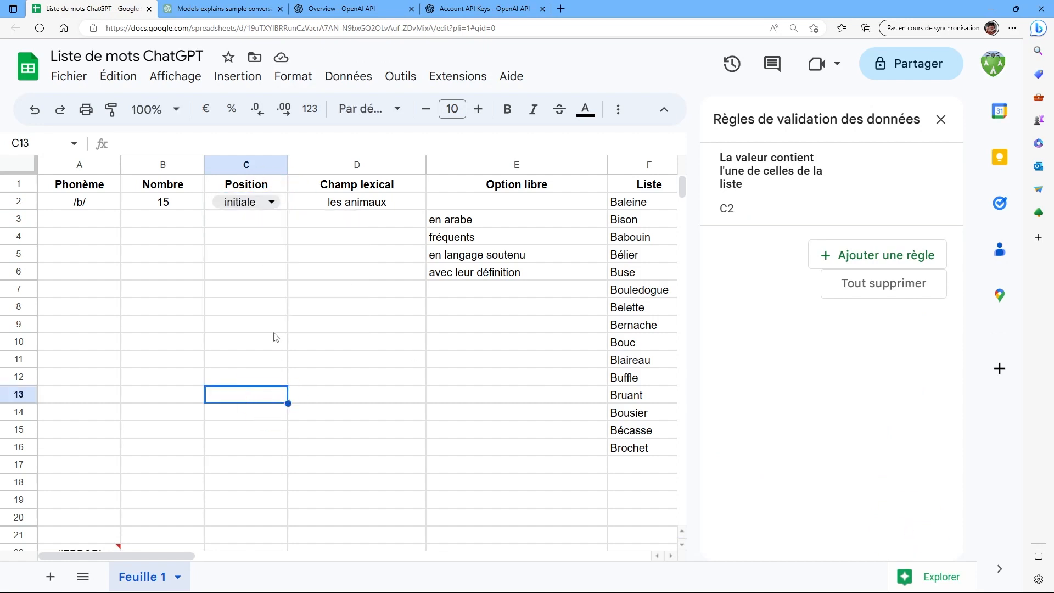
{"action": "left_click", "coordinate": [272, 203]}
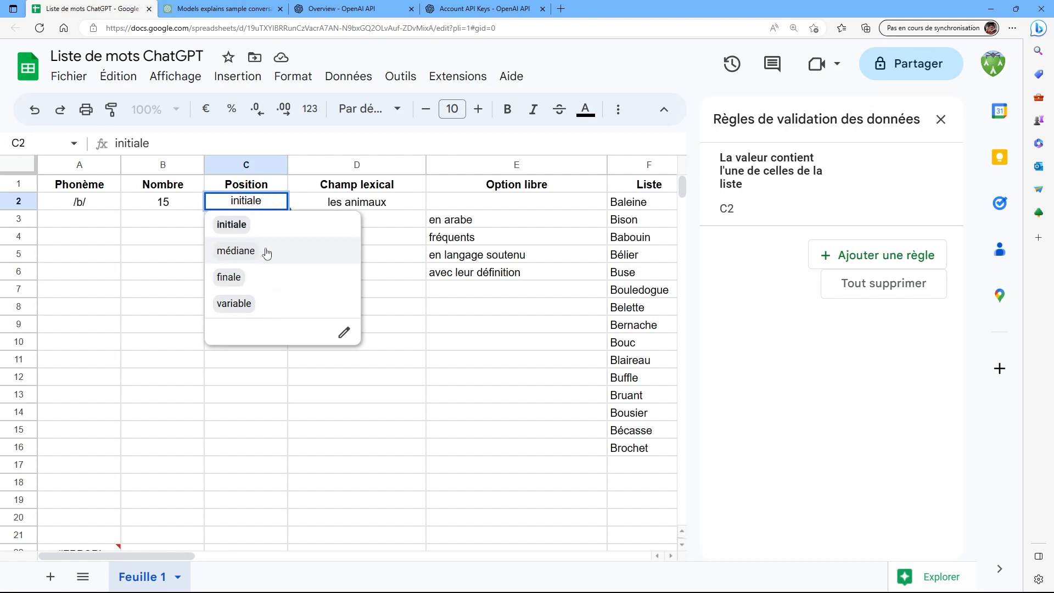
{"action": "left_click", "coordinate": [375, 411]}
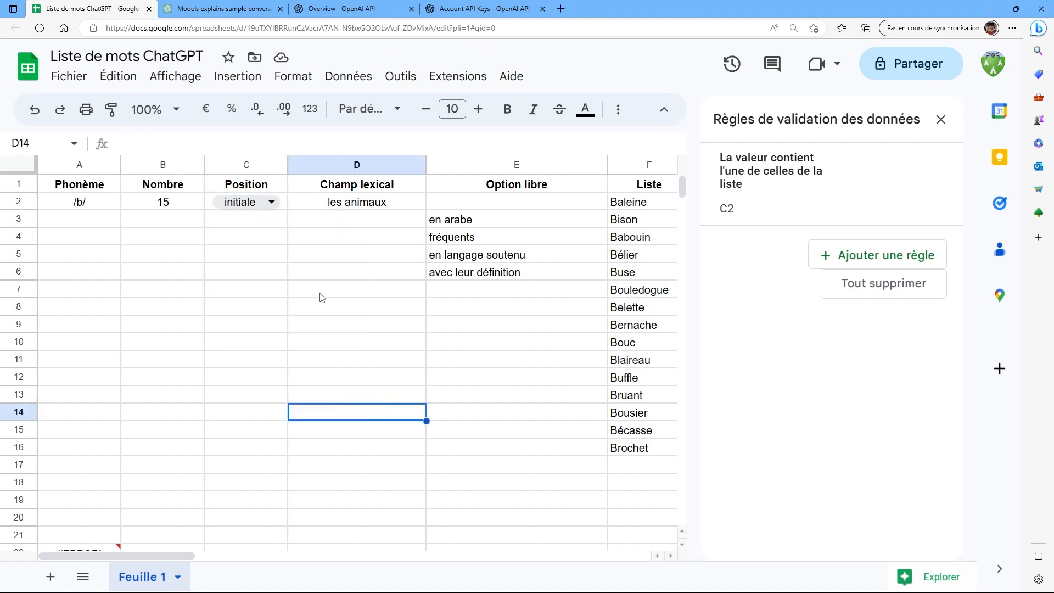
{"action": "left_click", "coordinate": [939, 119]}
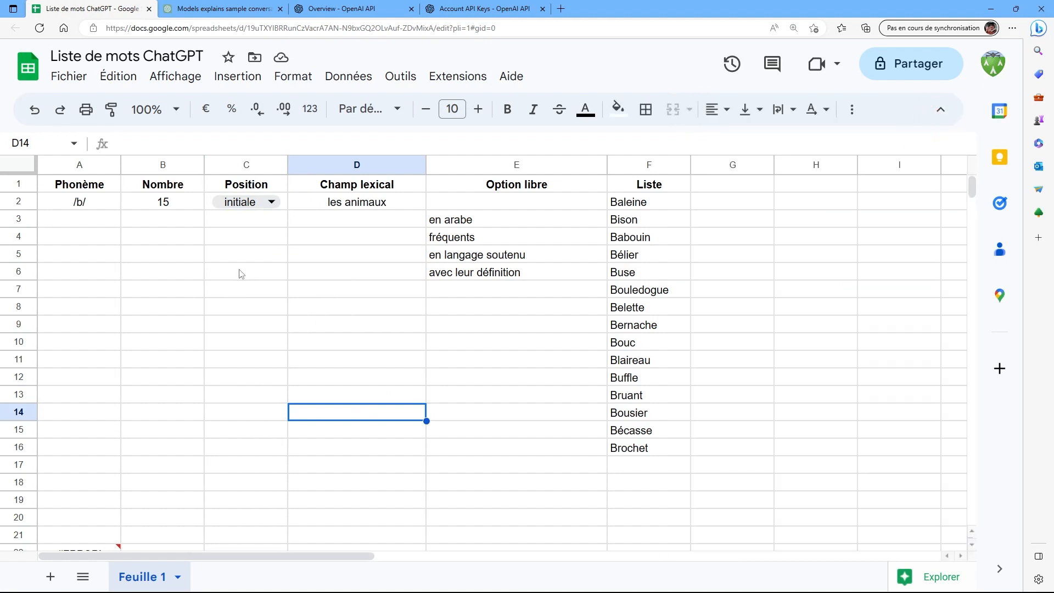
Inspect the contents of the Nombre cell B2 and the Phonème cell A2, leaving both unchanged
{"action": "left_click", "coordinate": [163, 205]}
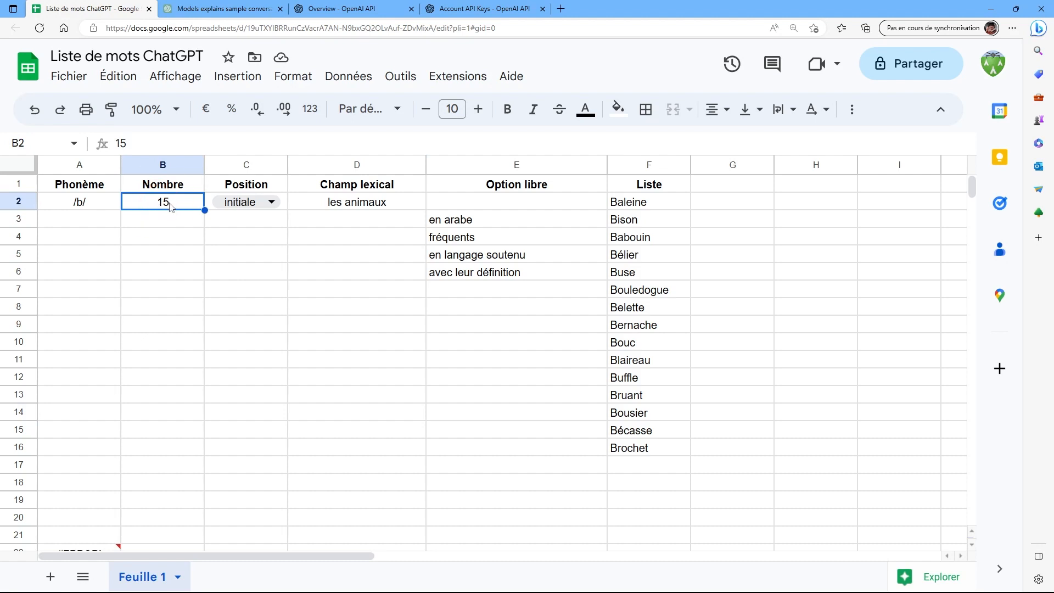
{"action": "double_click", "coordinate": [142, 141]}
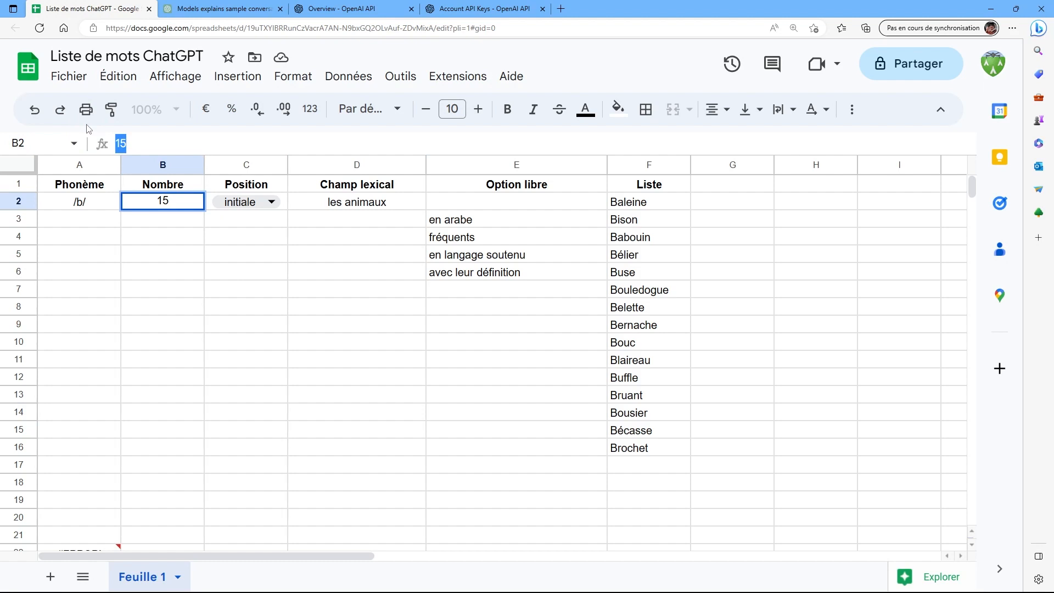
{"action": "left_click", "coordinate": [139, 233]}
{"action": "left_click", "coordinate": [128, 147]}
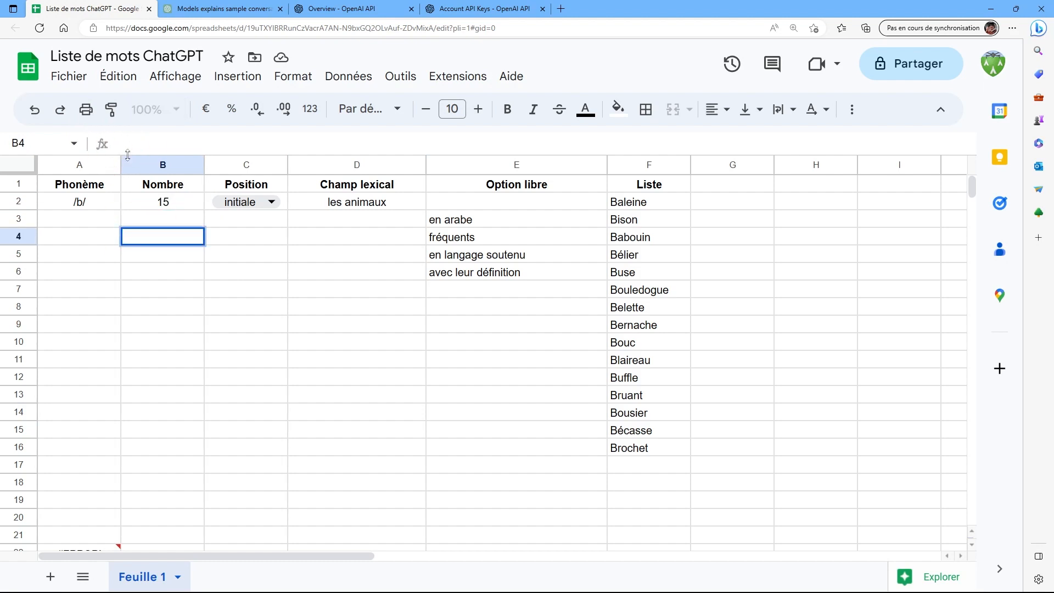
{"action": "left_click", "coordinate": [82, 206]}
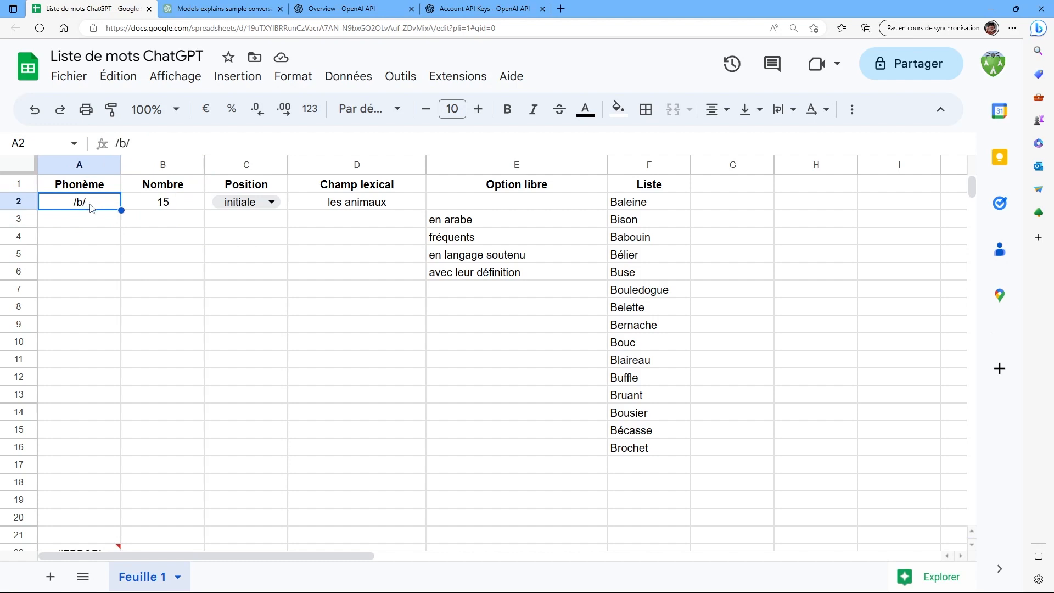
{"action": "left_click", "coordinate": [148, 254]}
{"action": "scroll", "coordinate": [295, 331], "scroll_direction": "down", "scroll_amount": 2}
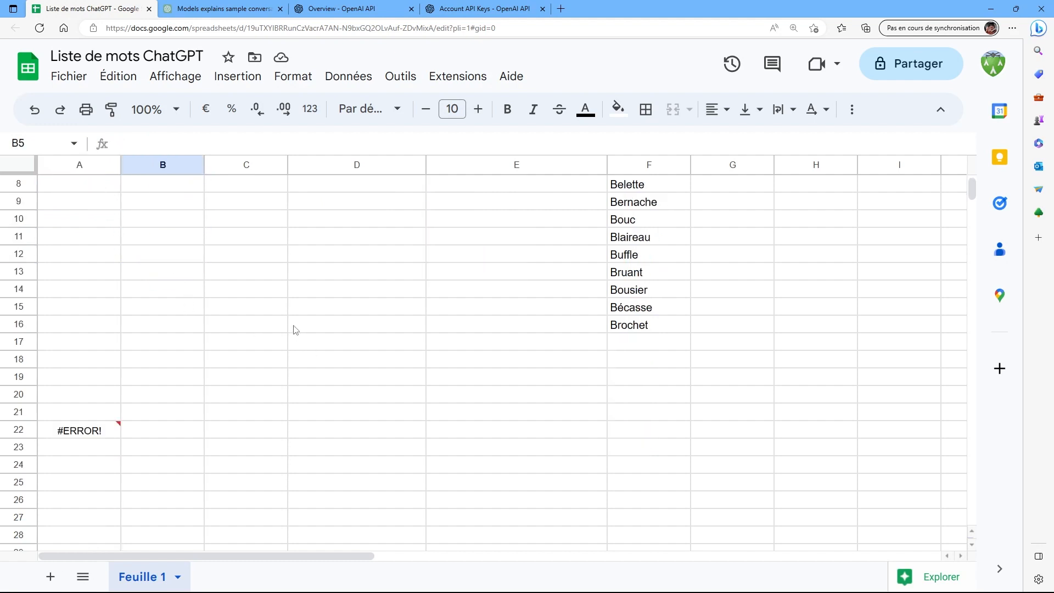
Inspect the story formula in cell A22 and the details of its error
{"action": "scroll", "coordinate": [295, 331], "scroll_direction": "down", "scroll_amount": 2}
{"action": "left_click", "coordinate": [101, 343]}
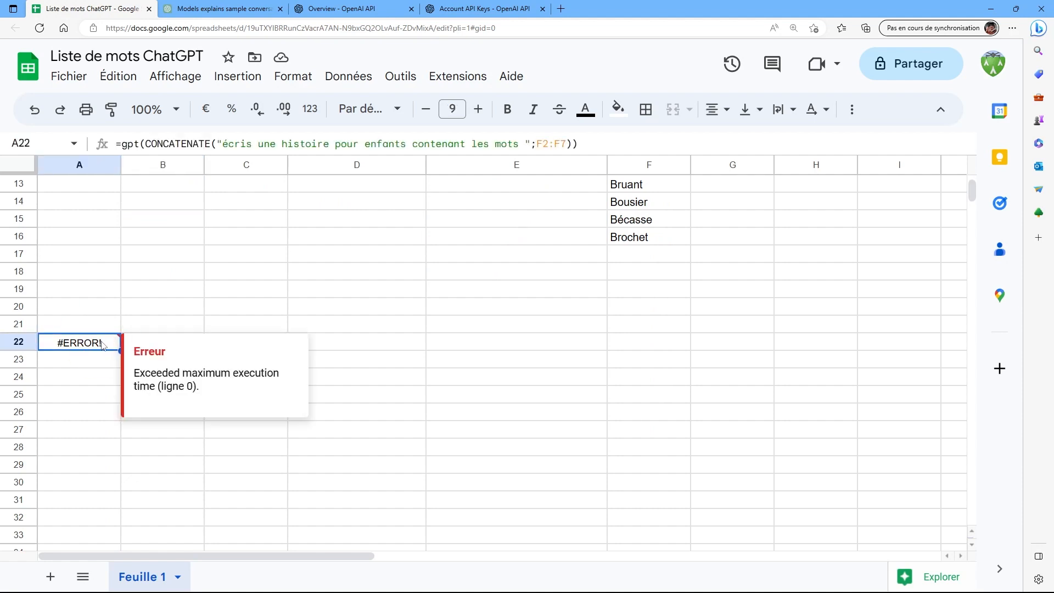
{"action": "scroll", "coordinate": [178, 294], "scroll_direction": "up", "scroll_amount": 4}
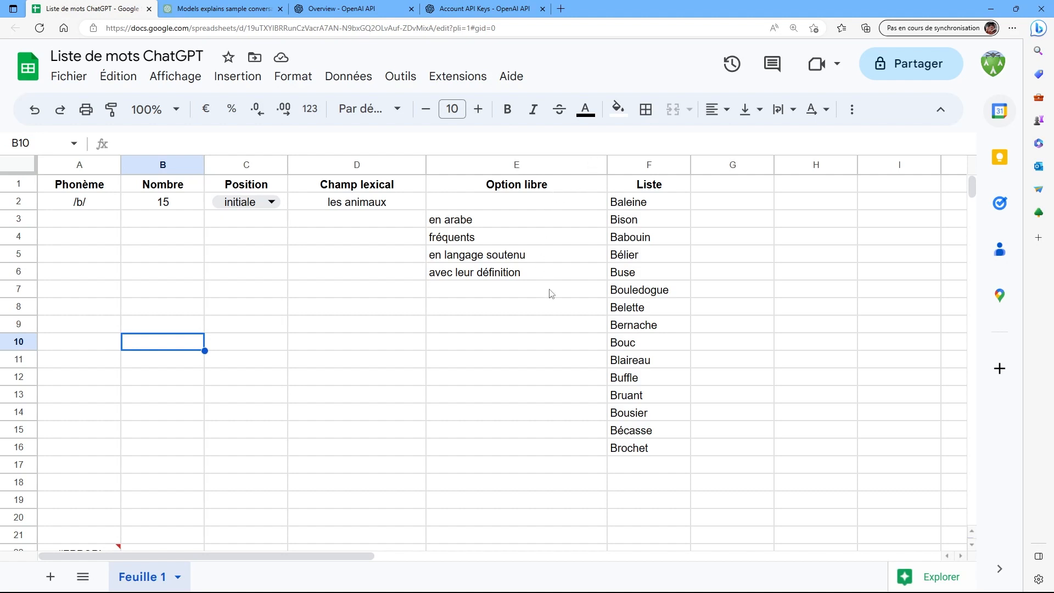
Search the web for "créer un compte google" in a new browser tab
{"action": "left_click", "coordinate": [561, 9]}
{"action": "type", "text": "crédr"}
{"action": "key", "text": "BackSpace"}
{"action": "key", "text": "BackSpace"}
{"action": "type", "text": "er un compte google"}
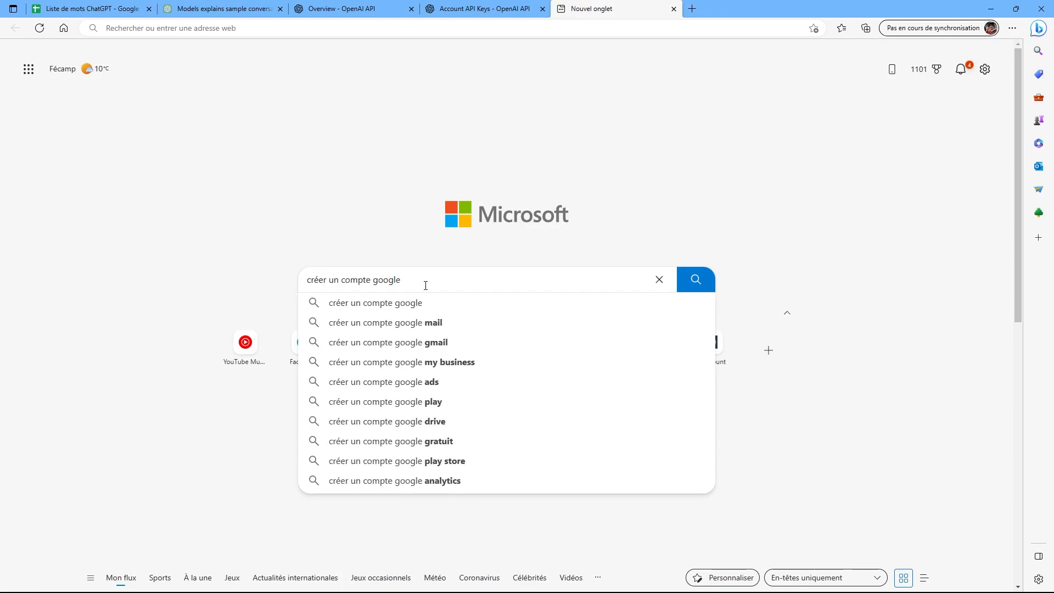
{"action": "key", "text": "Return"}
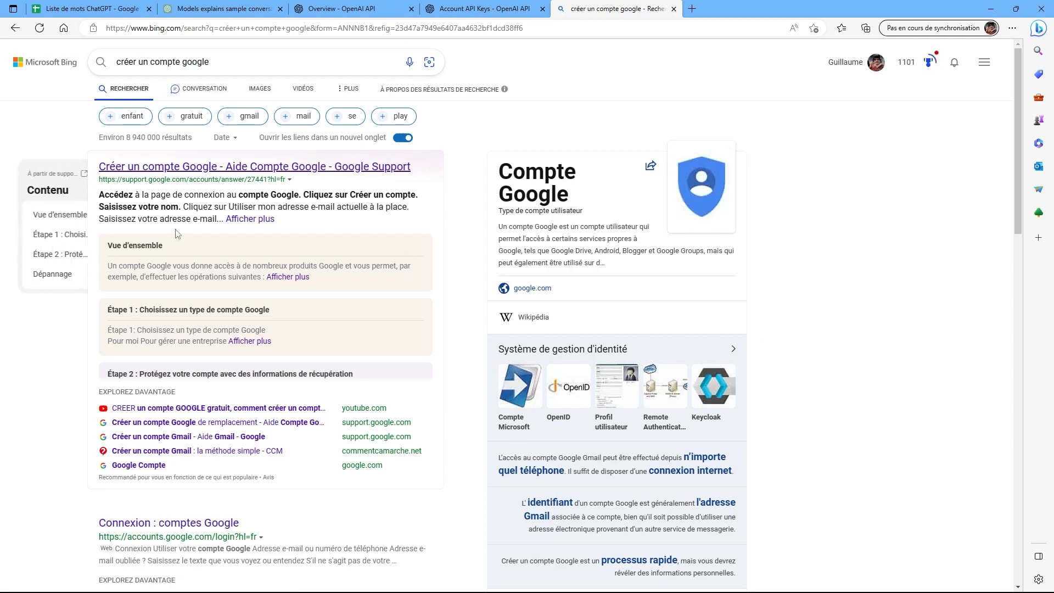
Open the Google Support article on creating a Google account, look through it and close it
{"action": "left_click", "coordinate": [190, 168]}
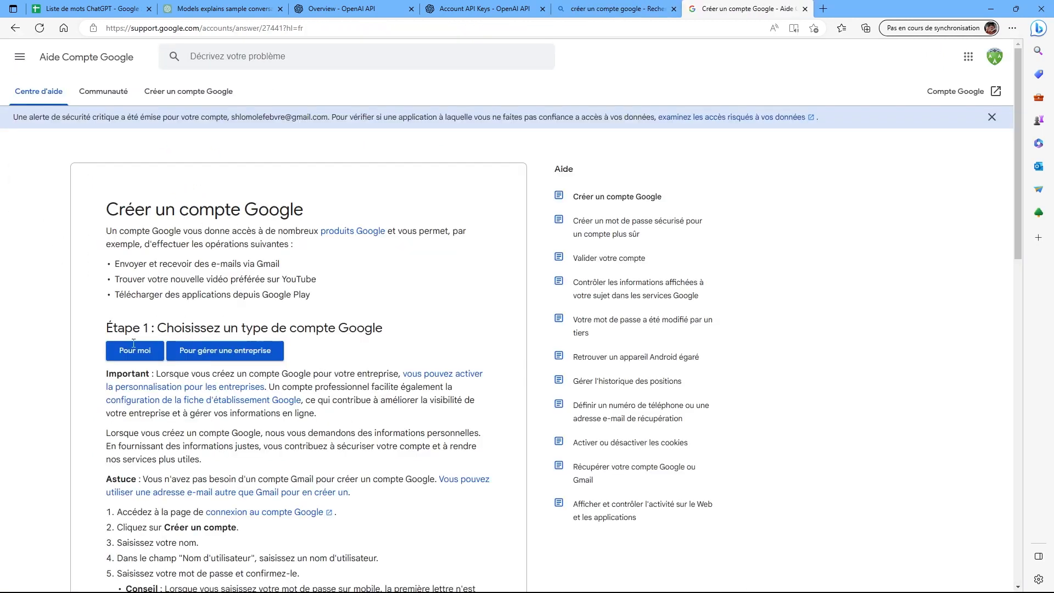
{"action": "scroll", "coordinate": [181, 354], "scroll_direction": "down", "scroll_amount": 15}
{"action": "scroll", "coordinate": [181, 354], "scroll_direction": "up", "scroll_amount": 15}
{"action": "left_click", "coordinate": [804, 9]}
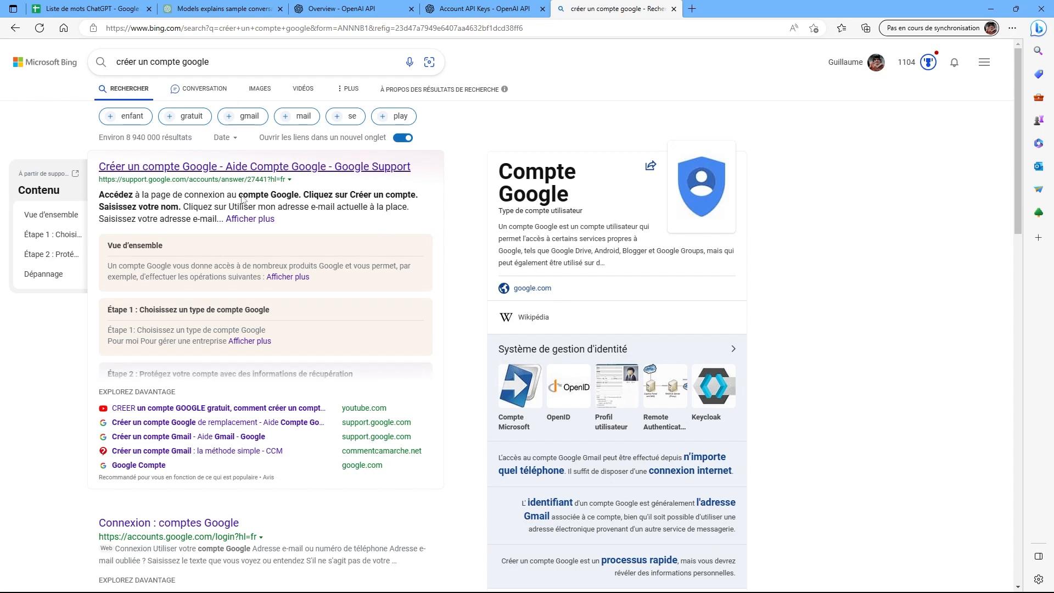
View the ChatGPT conversation, switch to the OpenAI platform overview and point out its web address
{"action": "left_click", "coordinate": [215, 24]}
{"action": "left_click", "coordinate": [219, 8]}
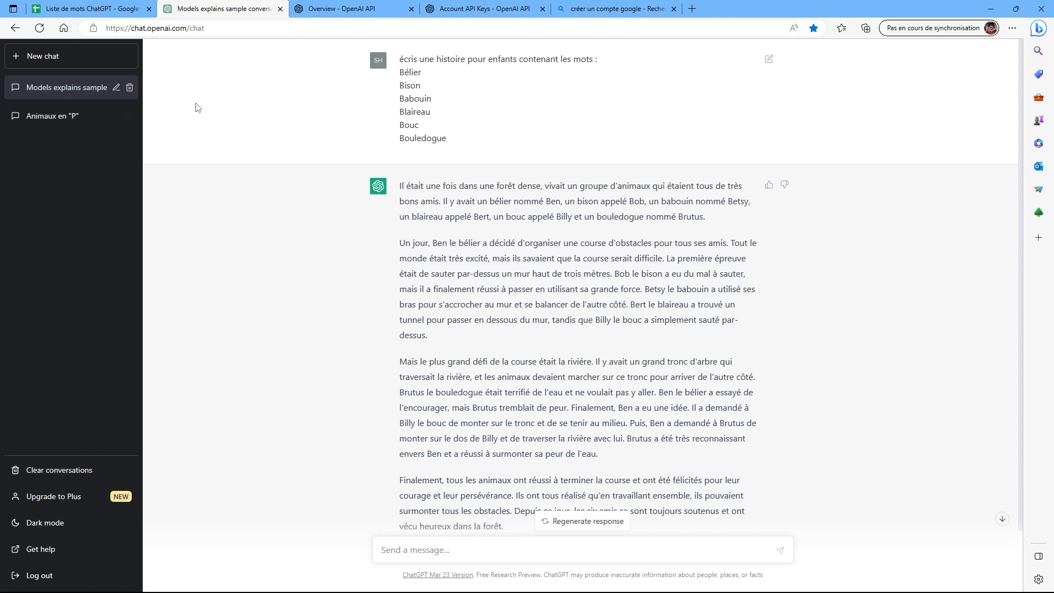
{"action": "left_click", "coordinate": [338, 10]}
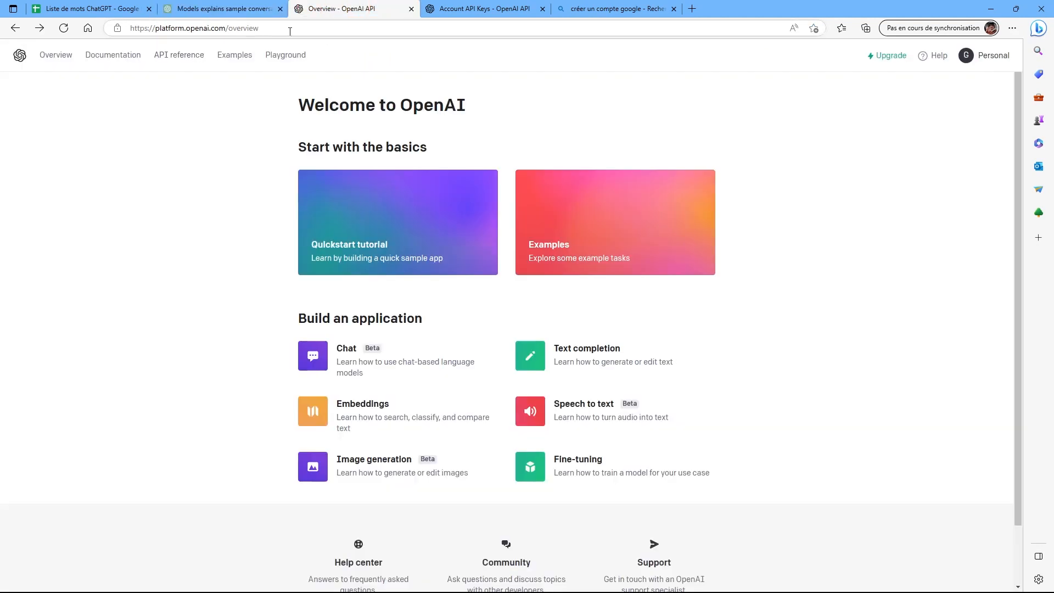
{"action": "left_click", "coordinate": [288, 30]}
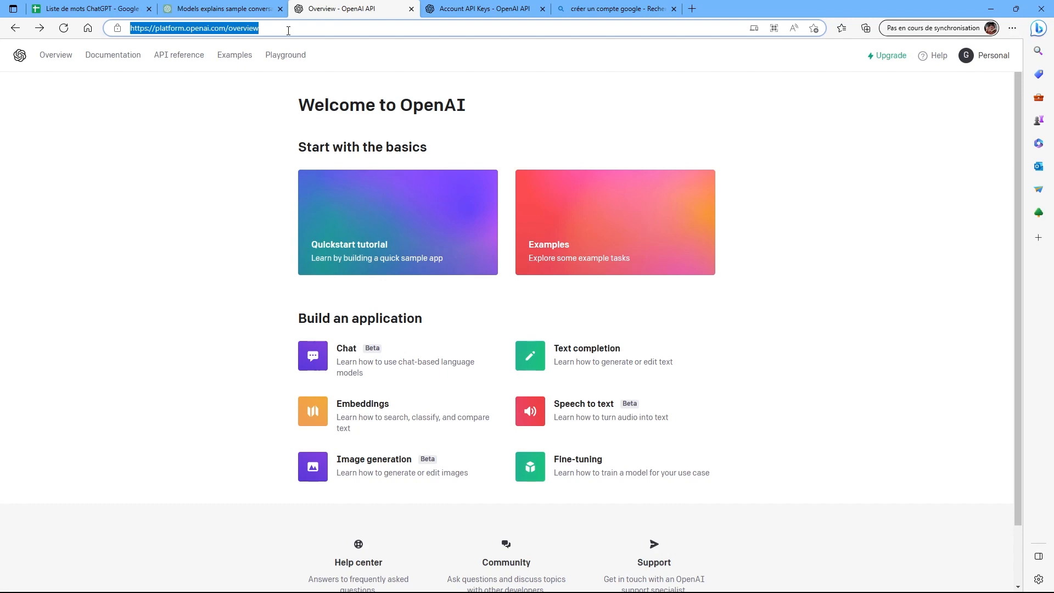
{"action": "left_click", "coordinate": [288, 31]}
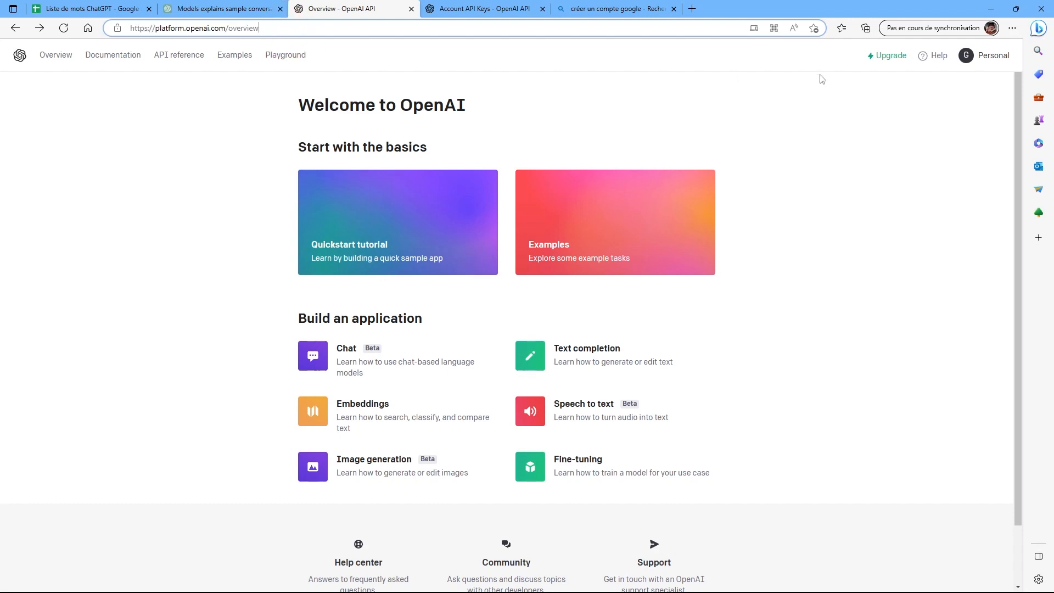
Open the OpenAI account's API keys page and examine the section for creating a secret key
{"action": "left_click", "coordinate": [987, 60]}
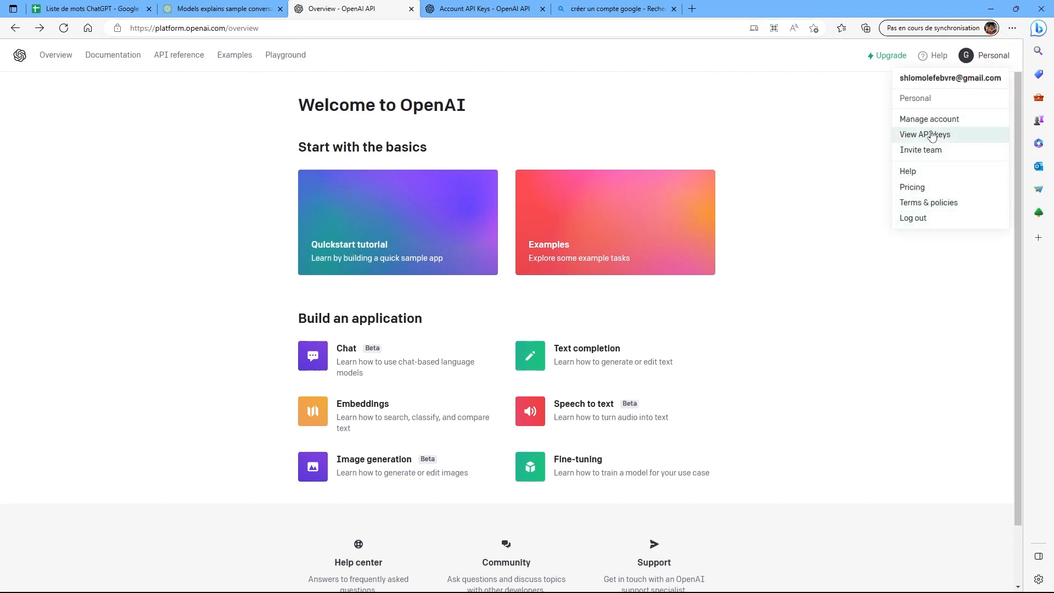
{"action": "left_click", "coordinate": [964, 143]}
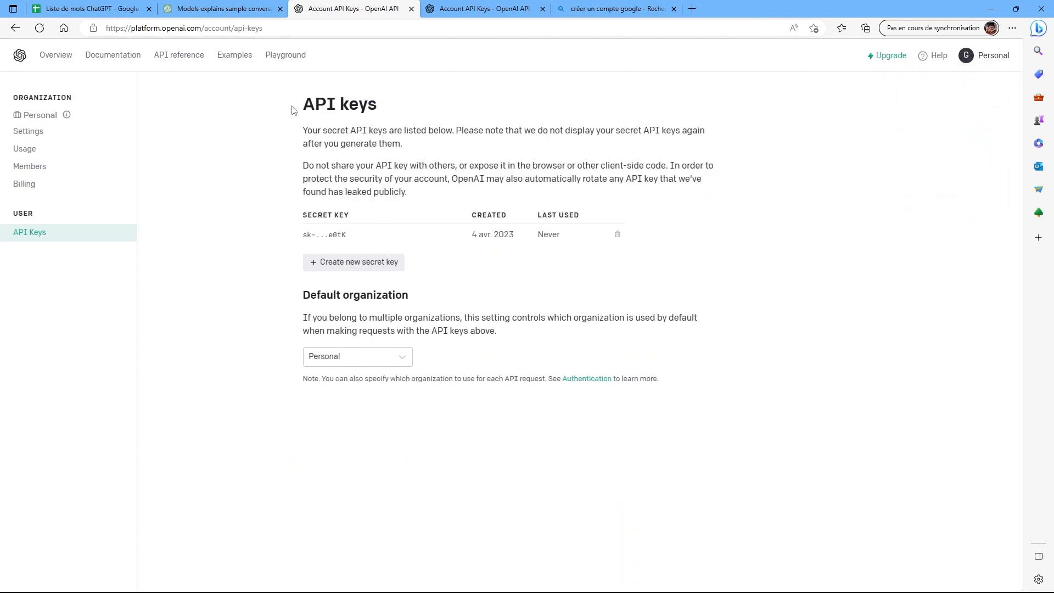
{"action": "left_click_drag", "start_coordinate": [294, 109], "coordinate": [410, 113]}
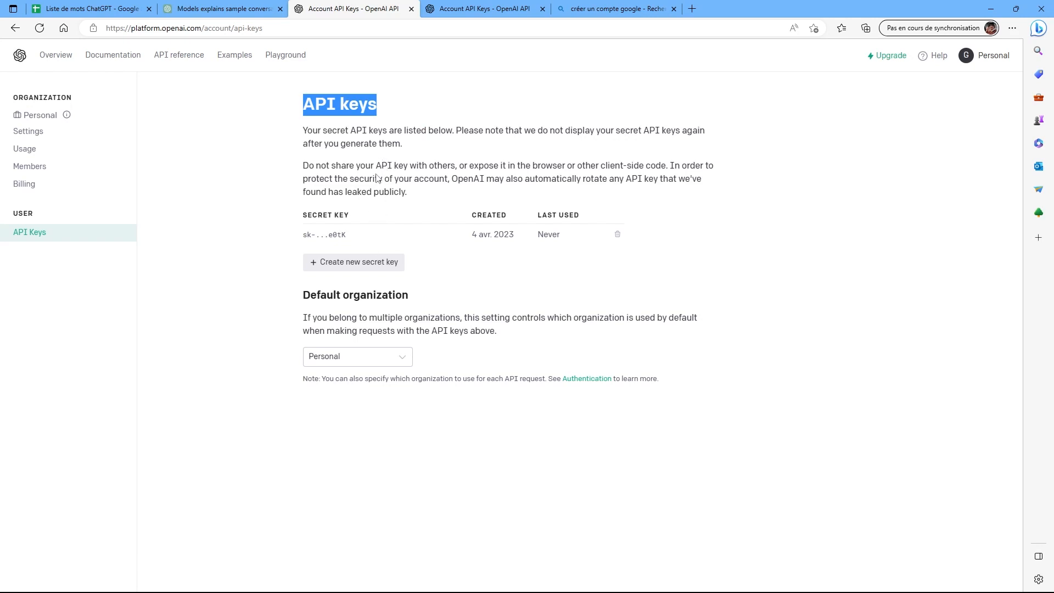
{"action": "left_click", "coordinate": [392, 244]}
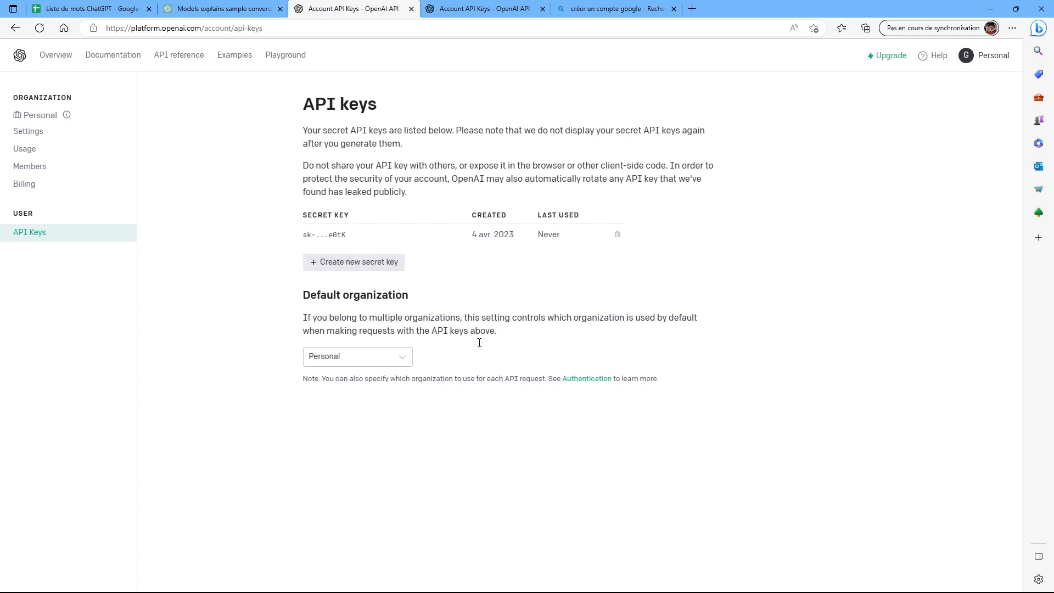
Return to the word-list spreadsheet, point out its docs.google.com address and open the marketplace for downloading add-ons
{"action": "left_click", "coordinate": [95, 11]}
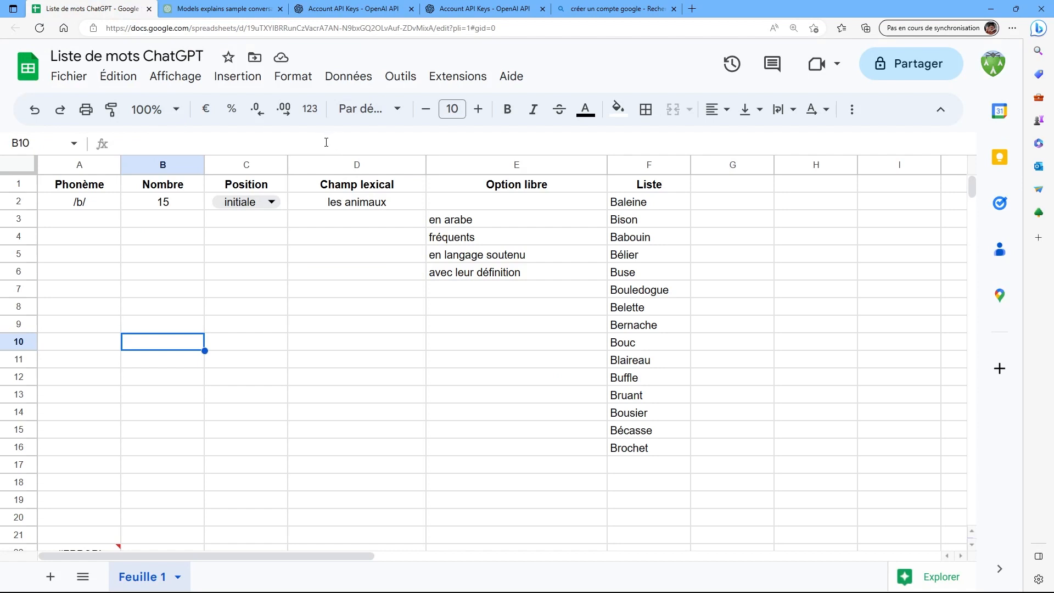
{"action": "left_click_drag", "start_coordinate": [133, 28], "coordinate": [189, 37]}
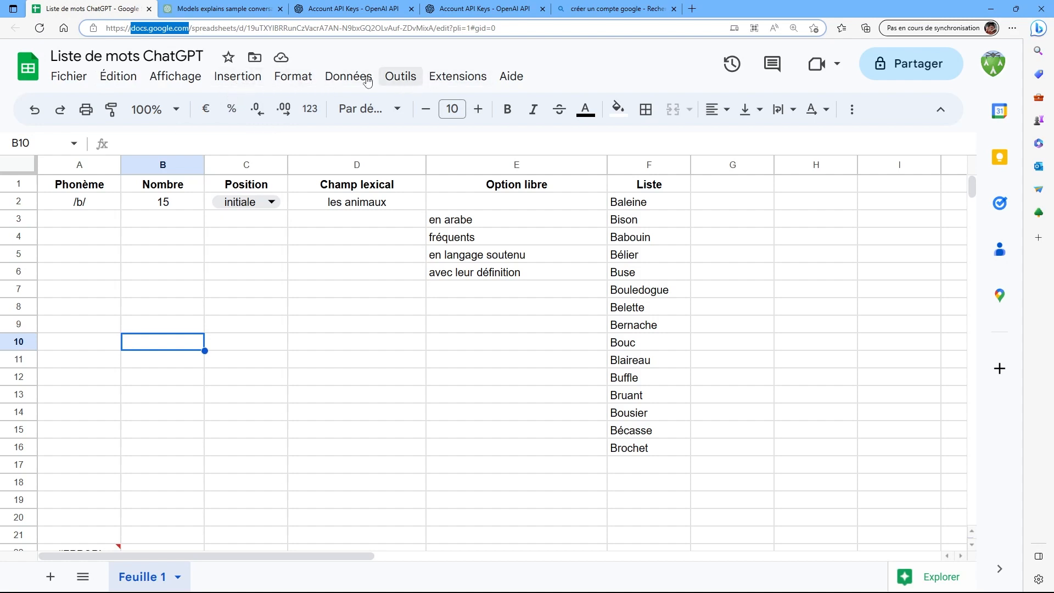
{"action": "left_click", "coordinate": [448, 79]}
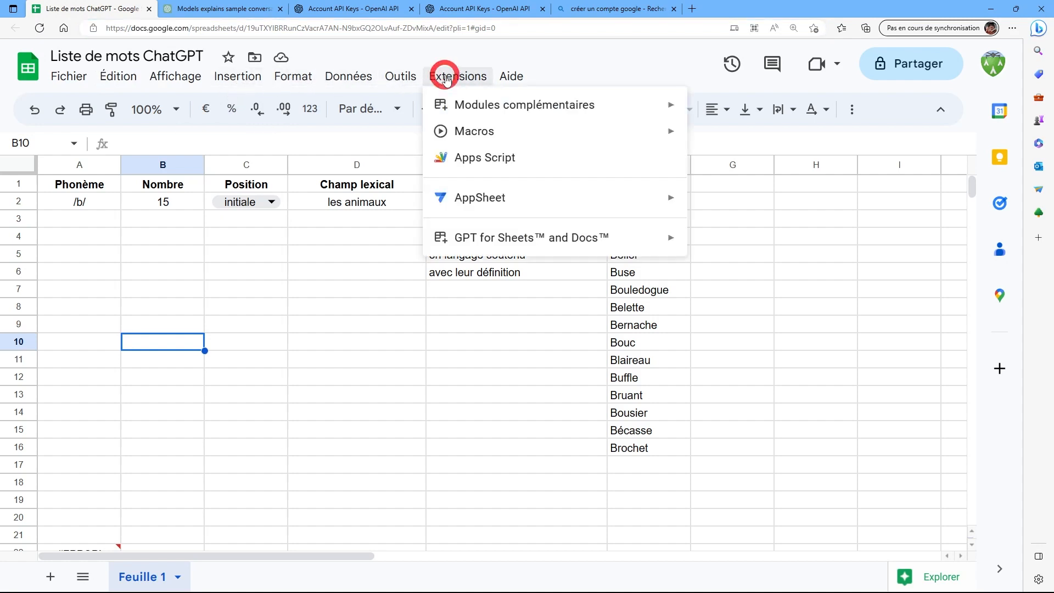
{"action": "left_click", "coordinate": [477, 108]}
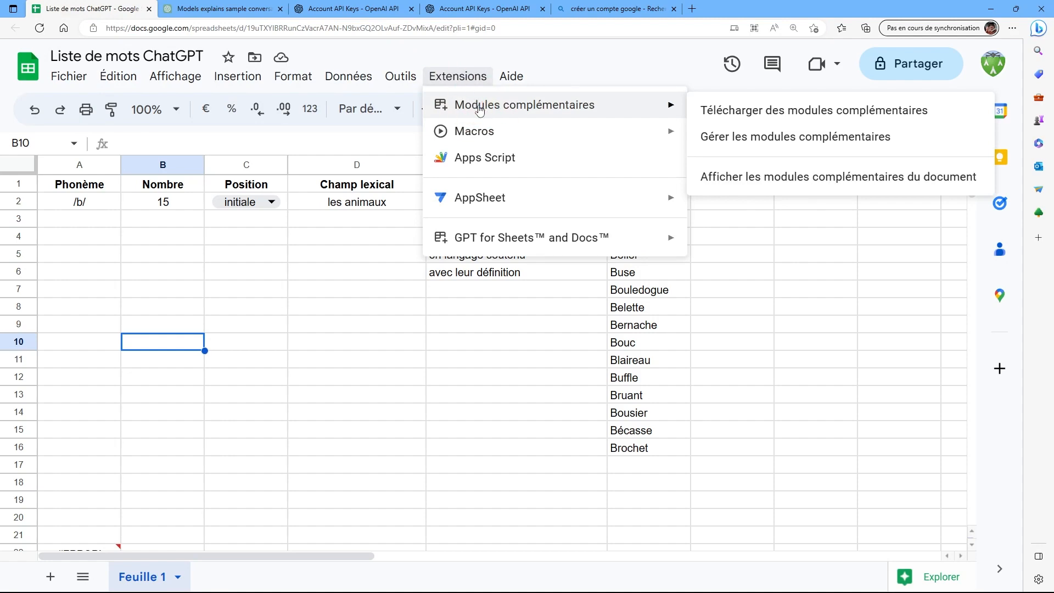
{"action": "left_click", "coordinate": [792, 116]}
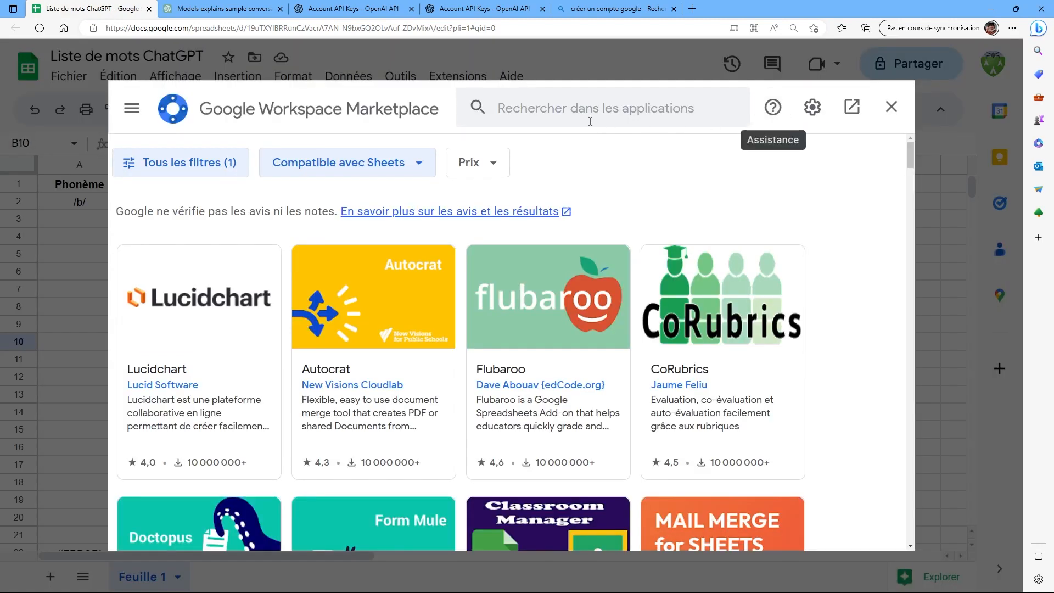
Search the marketplace for the "GPT for Sheets and Docs" add-on, view its listing and close the marketplace
{"action": "left_click", "coordinate": [562, 110]}
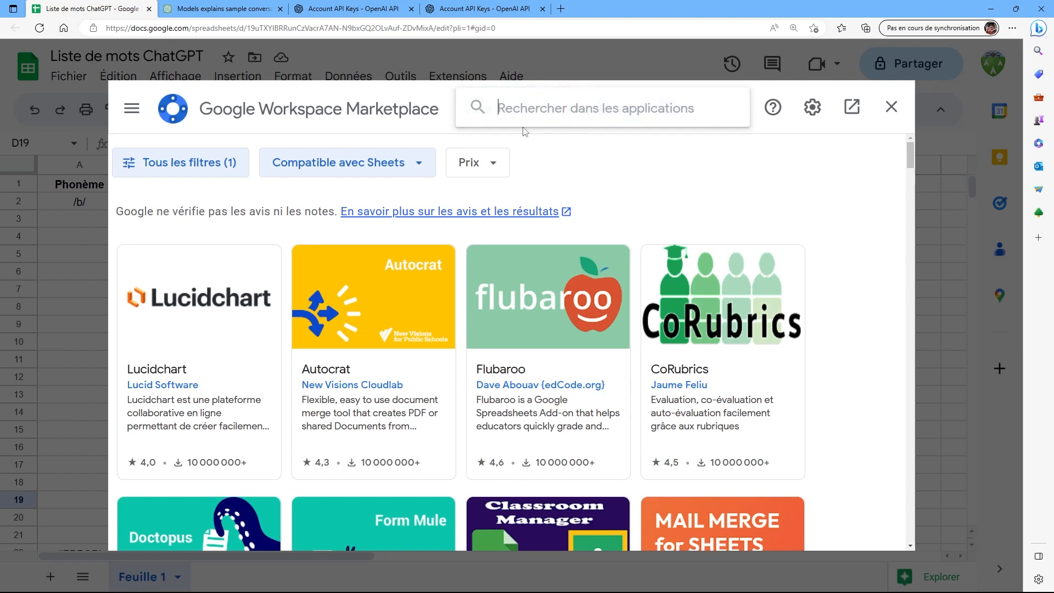
{"action": "type", "text": "GPT"}
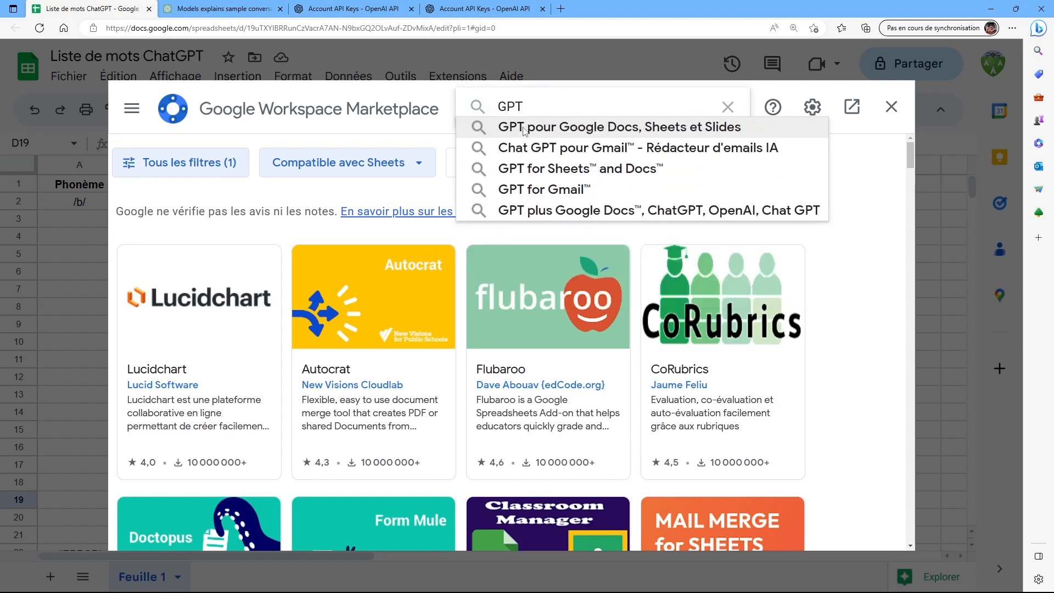
{"action": "type", "text": " for sh"}
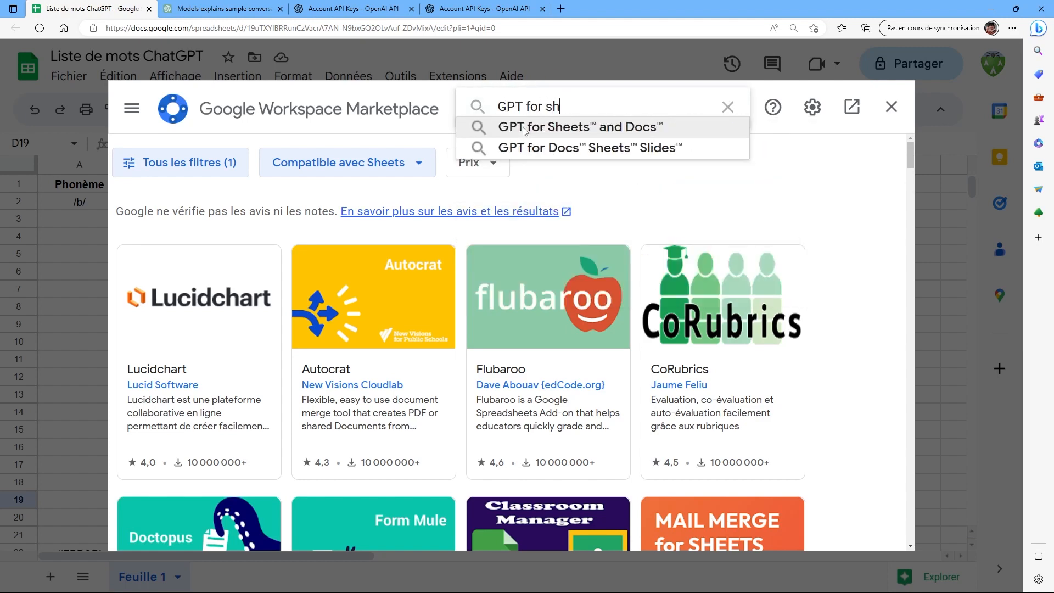
{"action": "left_click", "coordinate": [552, 128]}
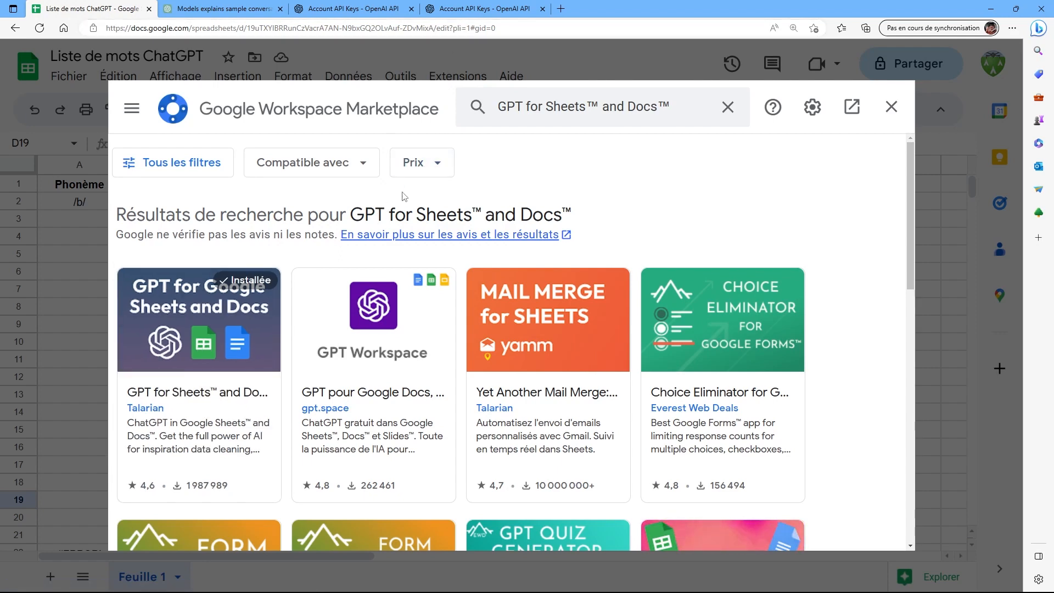
{"action": "left_click", "coordinate": [891, 107]}
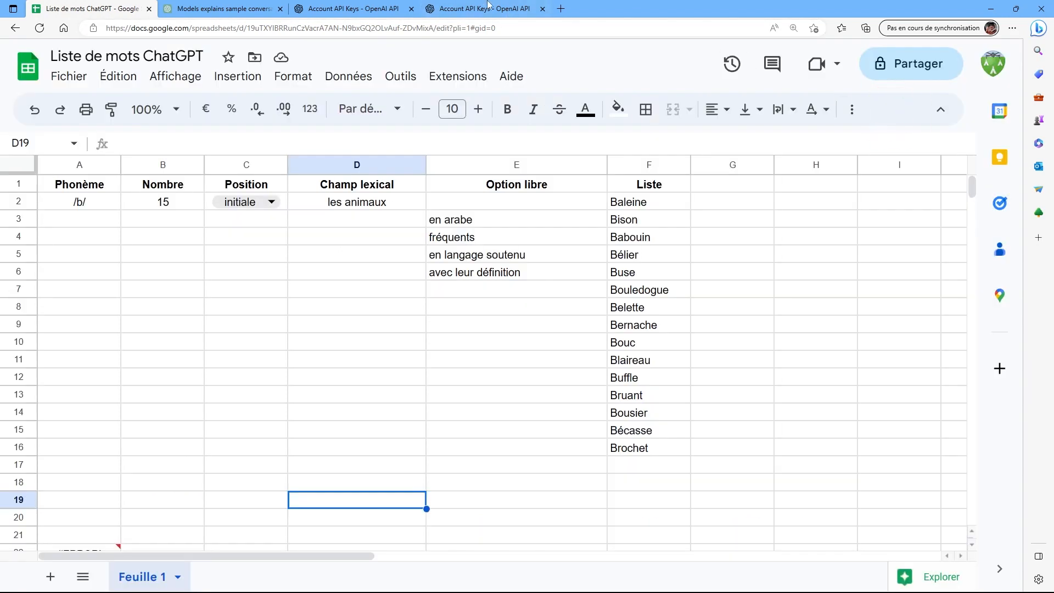
Review the OpenAI API keys page again, return to the word-list spreadsheet and view its file commands
{"action": "left_click", "coordinate": [471, 10]}
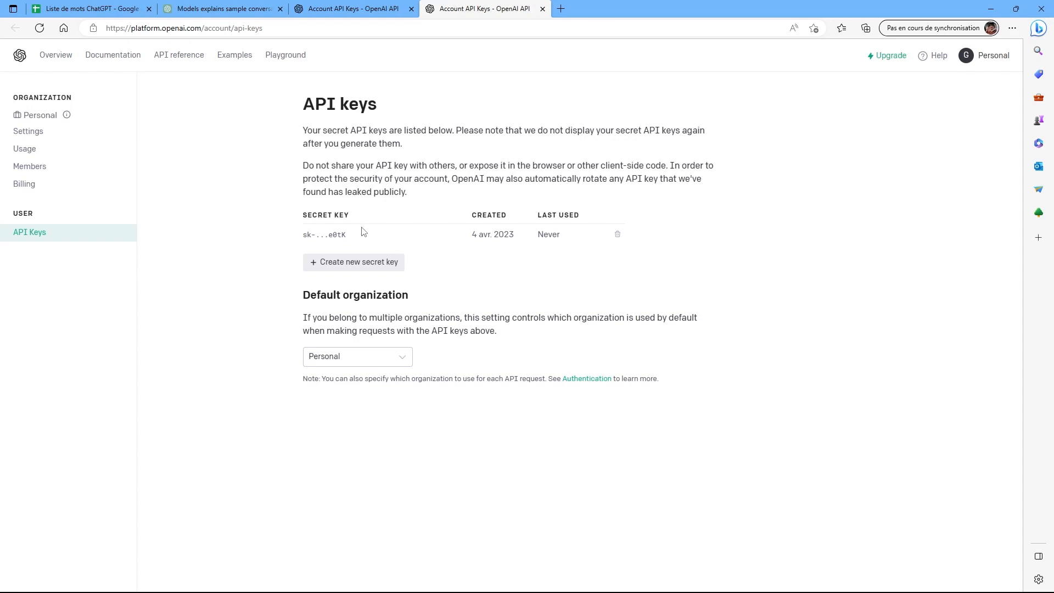
{"action": "left_click", "coordinate": [63, 5]}
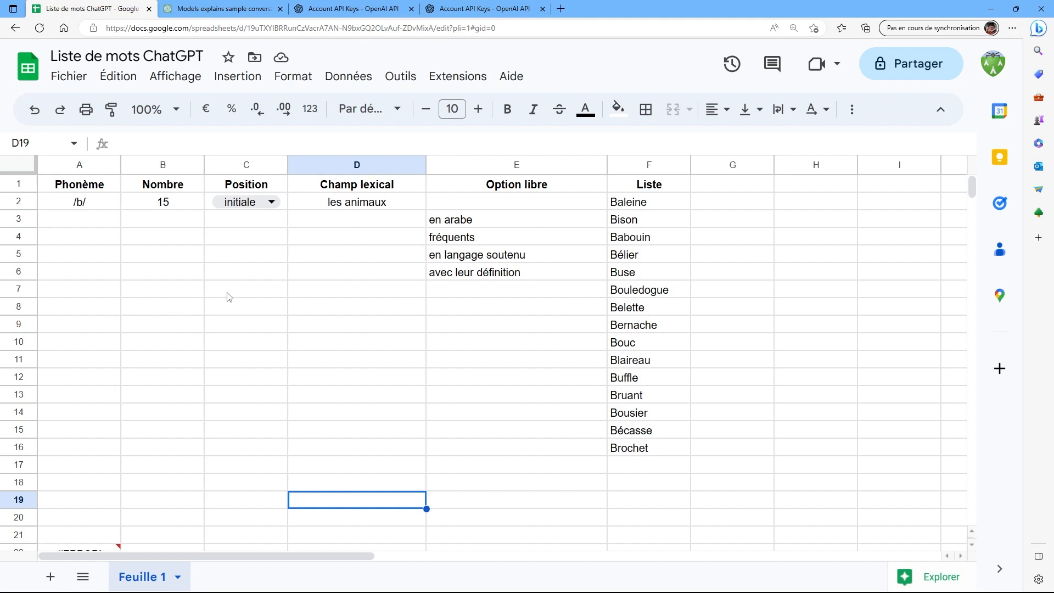
{"action": "left_click", "coordinate": [67, 78]}
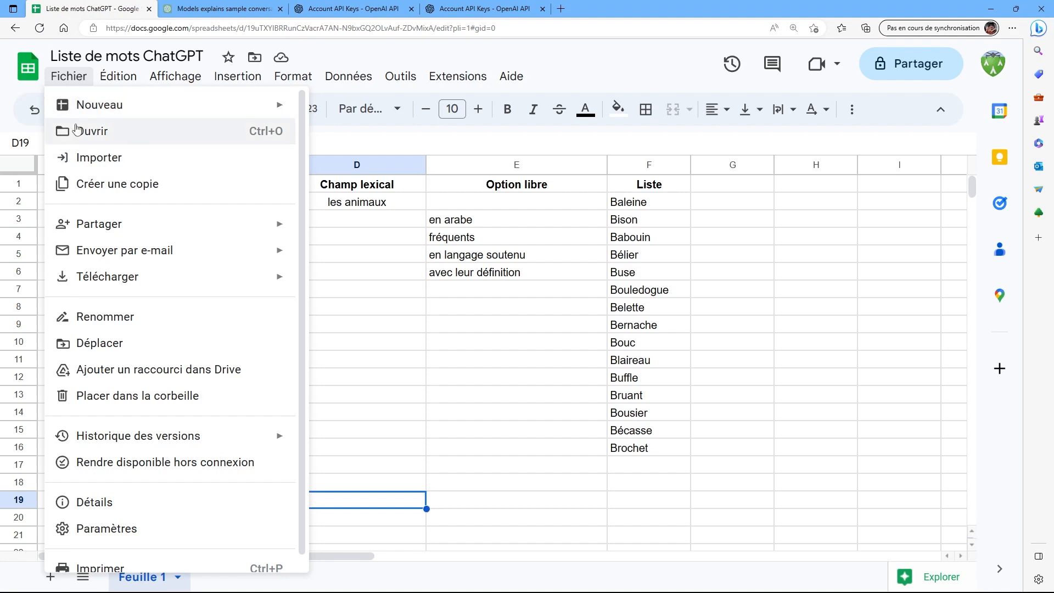
{"action": "left_click", "coordinate": [68, 76]}
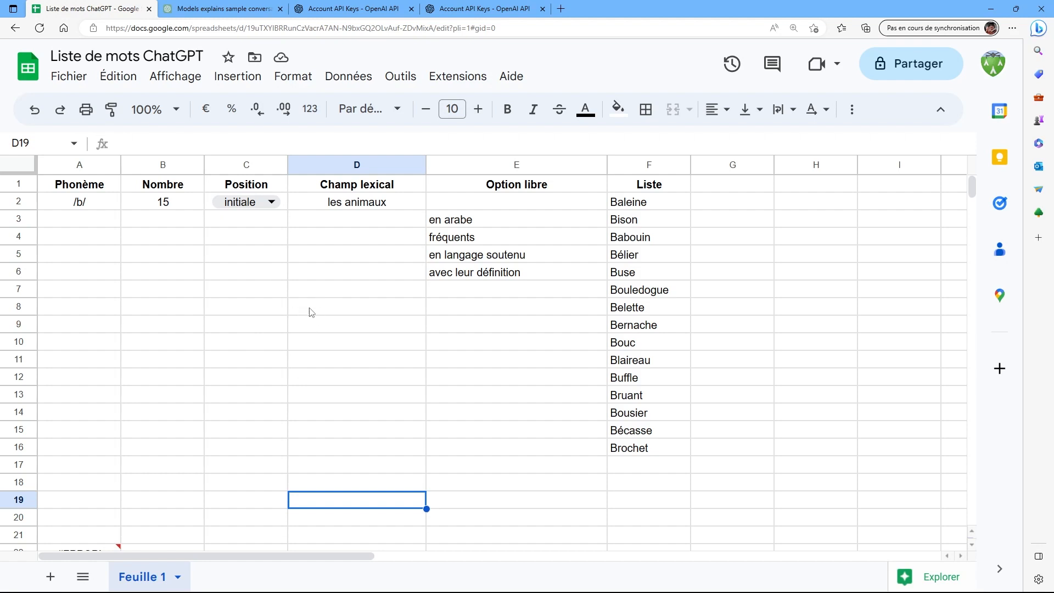
Examine the error on the story formula in A22 and switch to the ChatGPT conversation containing the children's story
{"action": "scroll", "coordinate": [317, 305], "scroll_direction": "down", "scroll_amount": 1}
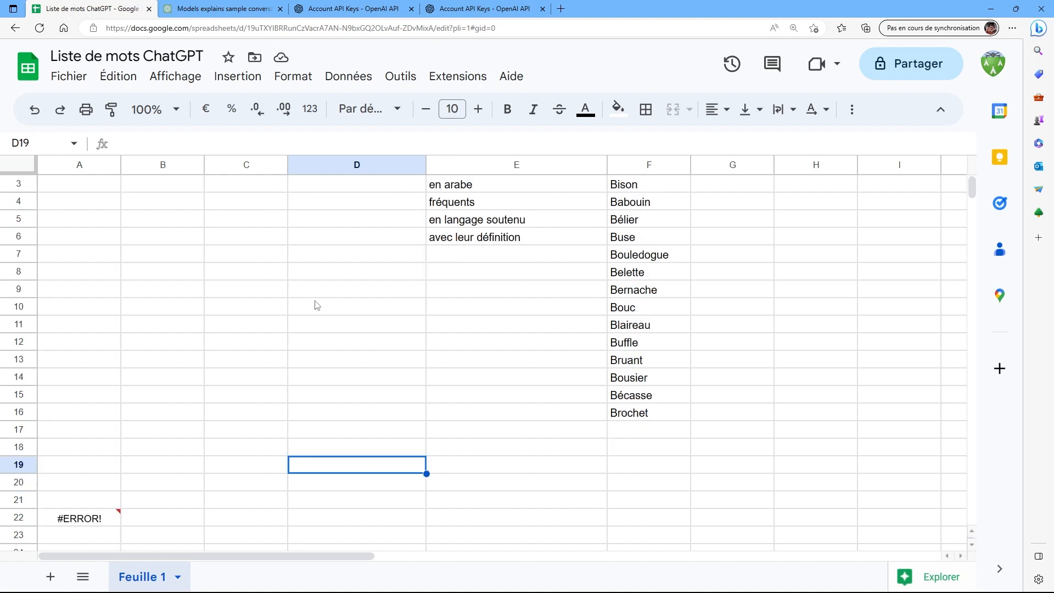
{"action": "left_click", "coordinate": [88, 520]}
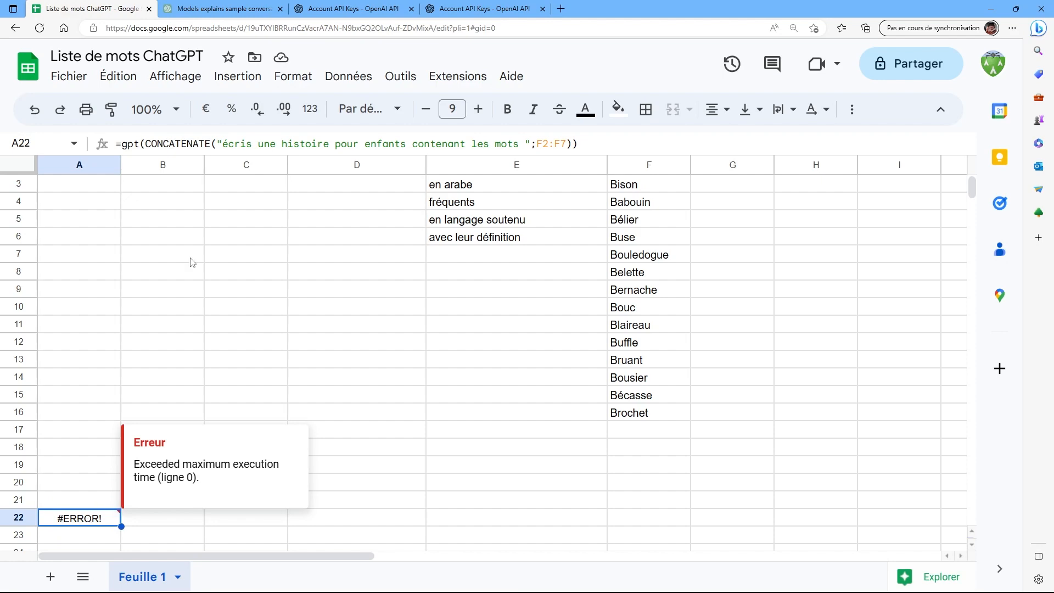
{"action": "left_click", "coordinate": [235, 7]}
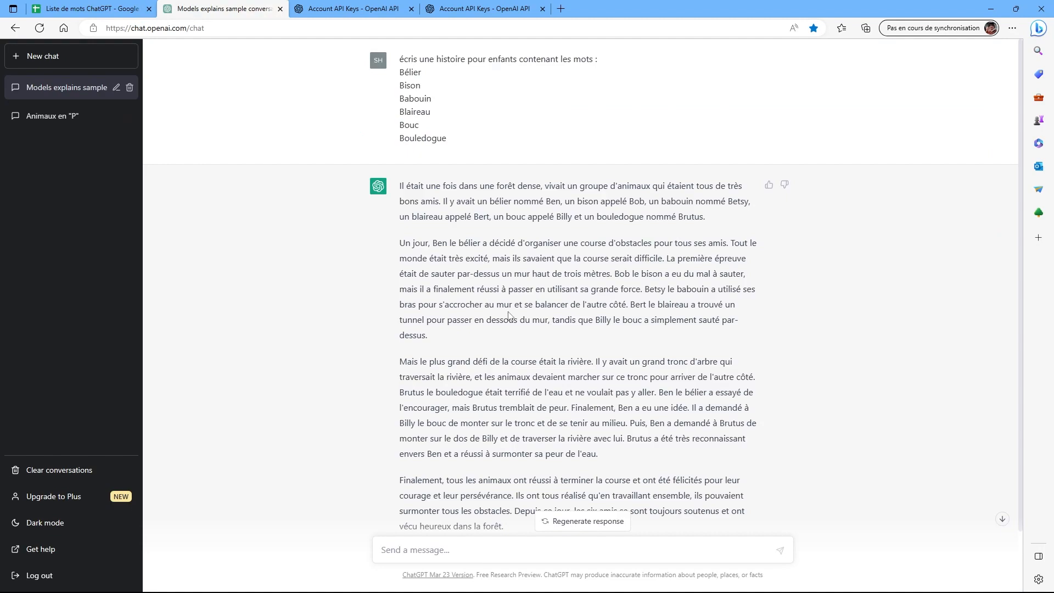